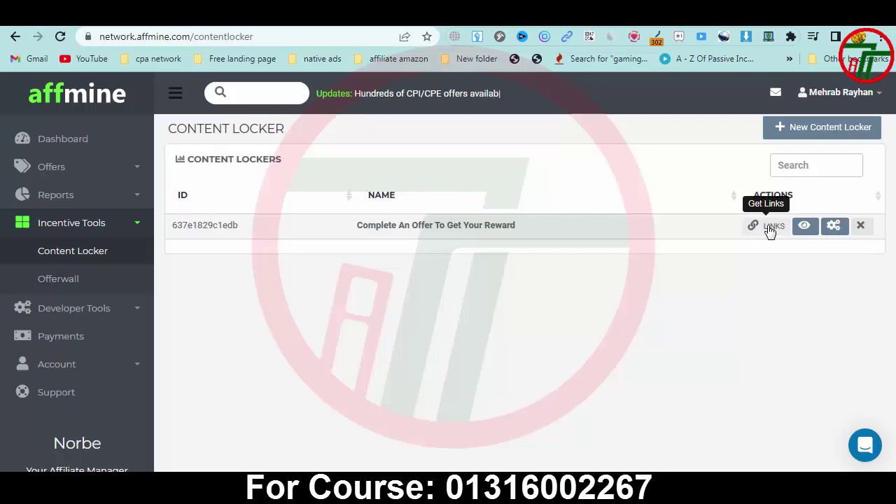
- Open the links for the "Complete An Offer To Get Your Reward" content locker, preview its direct link in a separate tab, and close the preview
click(771, 227)
drag(532, 181, 315, 178)
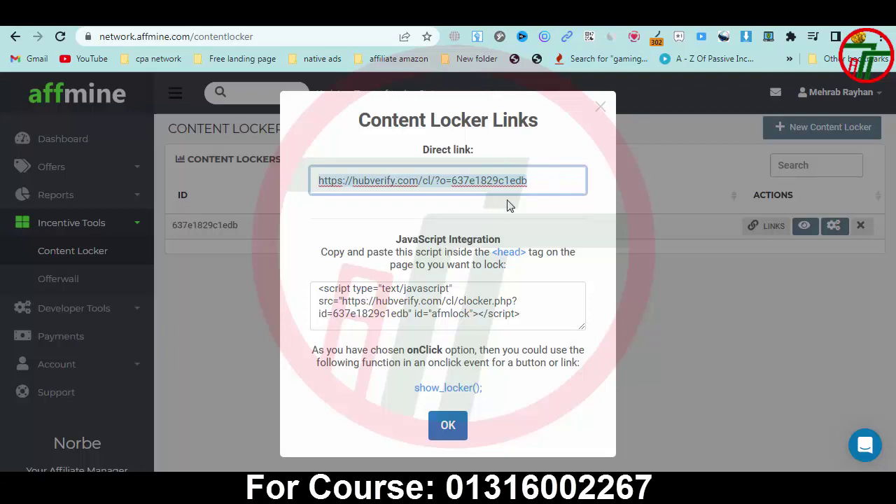
click(542, 182)
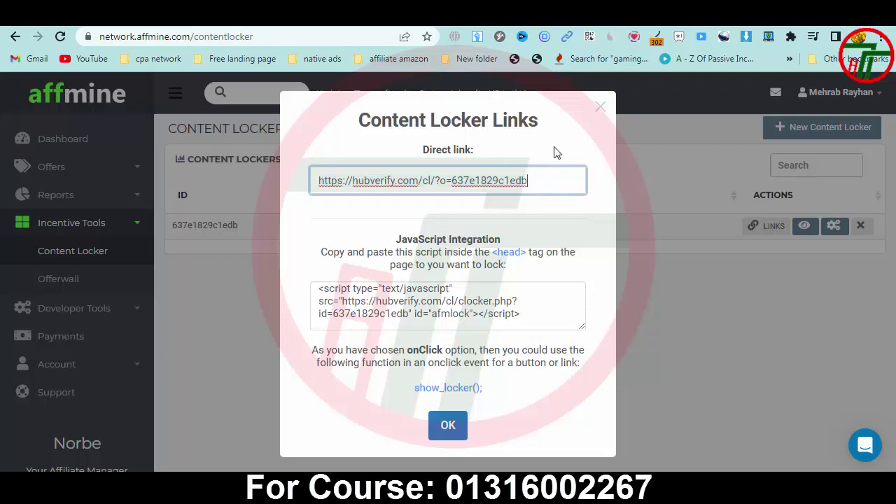
drag(547, 180, 308, 181)
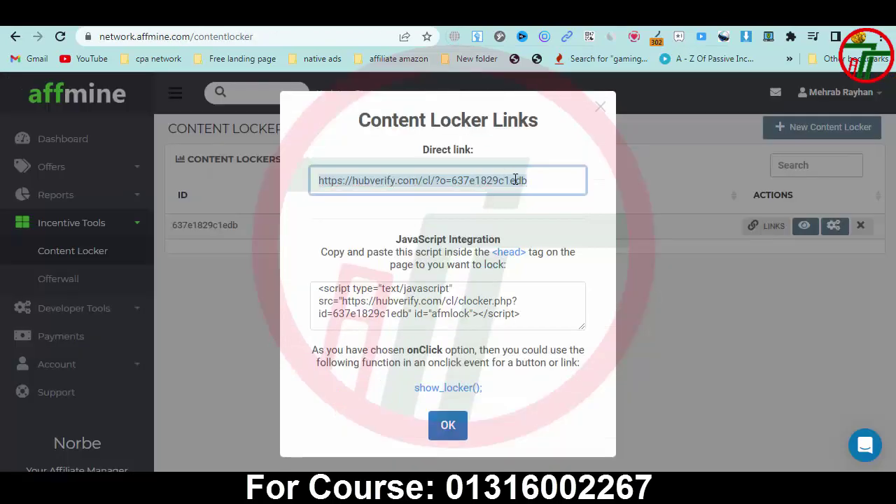
right_click(516, 180)
click(553, 277)
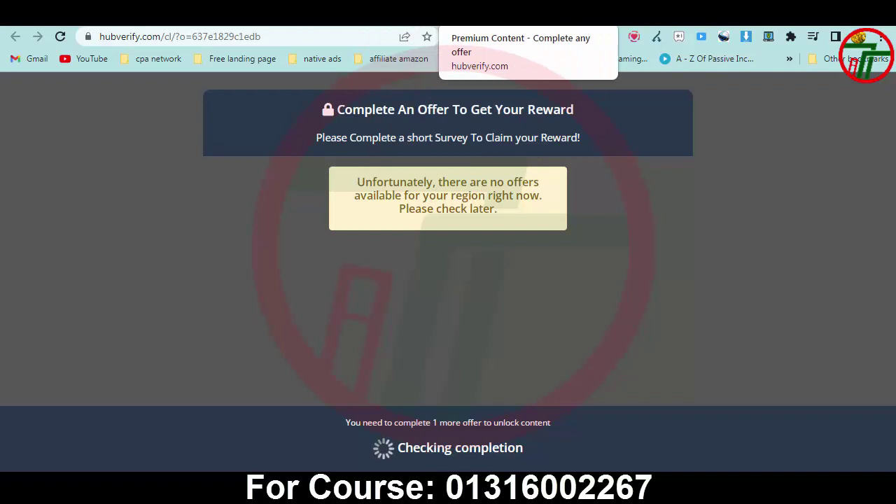
key(ctrl+w)
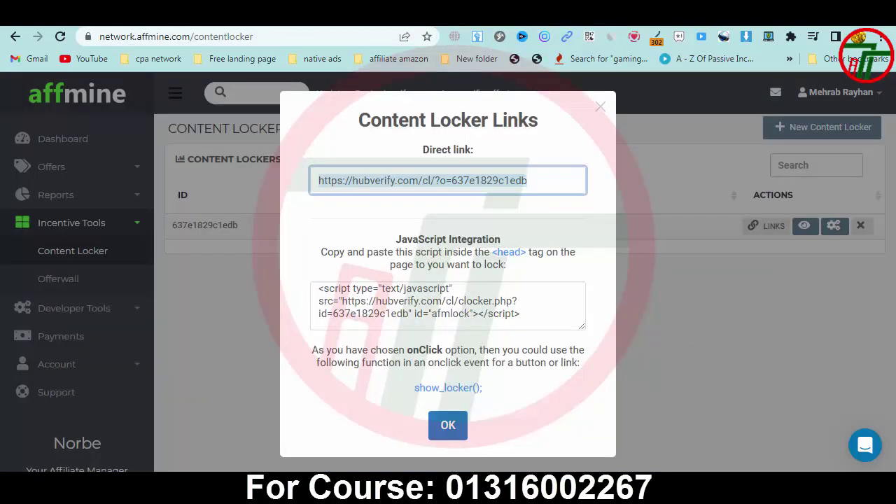
click(365, 256)
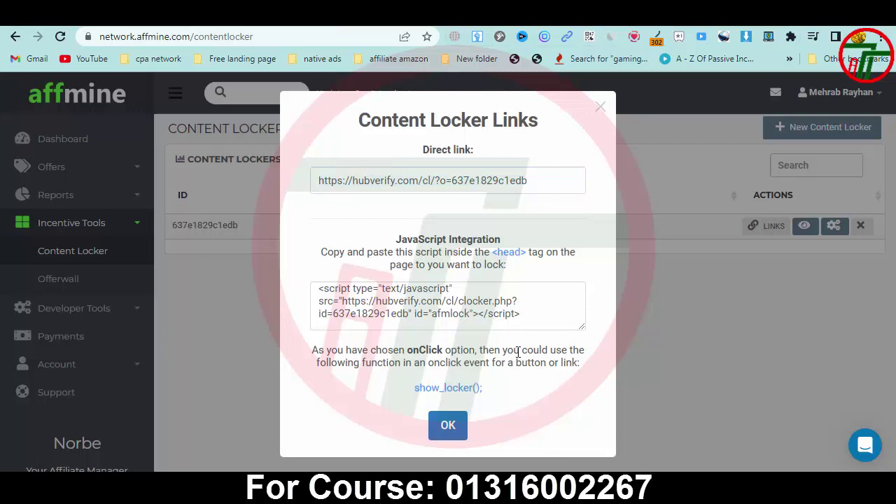
- Copy the content locker's full JavaScript integration script and paste it into the blank Notepad document
click(527, 314)
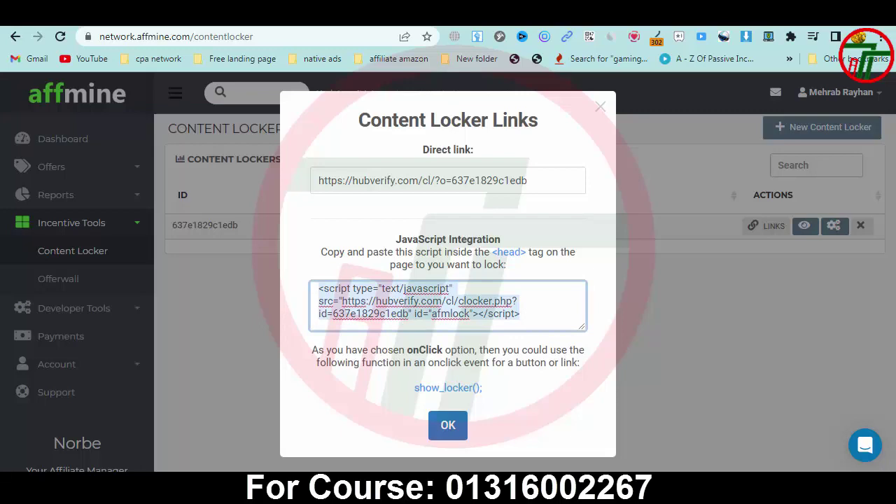
click(533, 25)
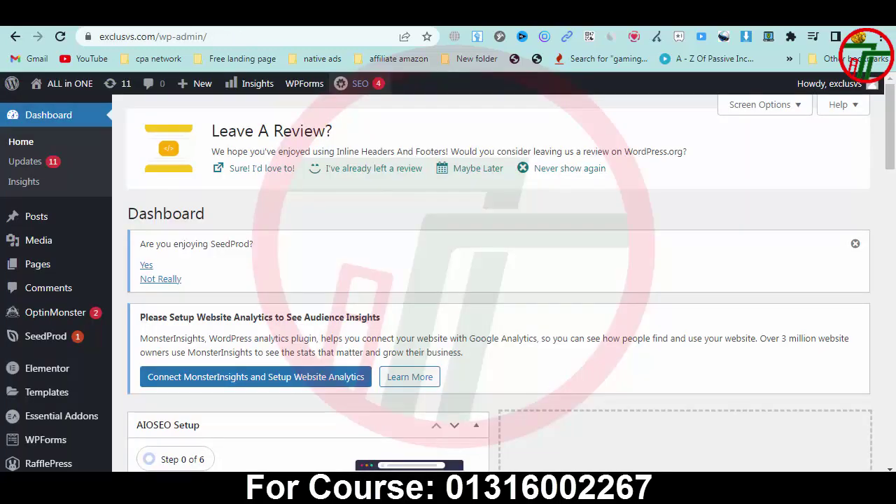
key(ctrl+Tab)
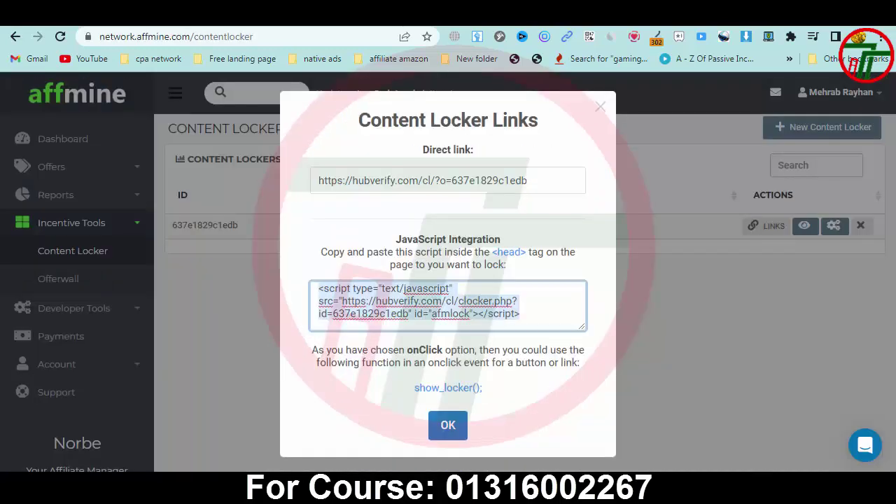
click(537, 316)
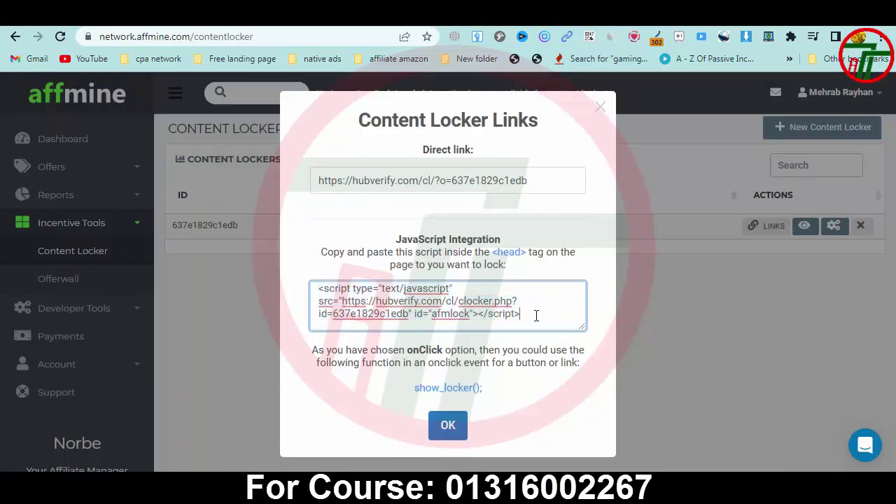
drag(533, 315, 319, 289)
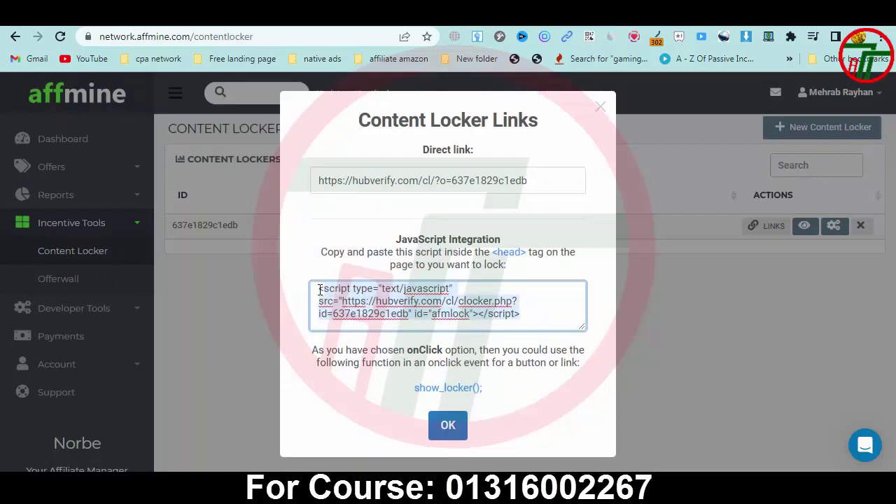
click(533, 316)
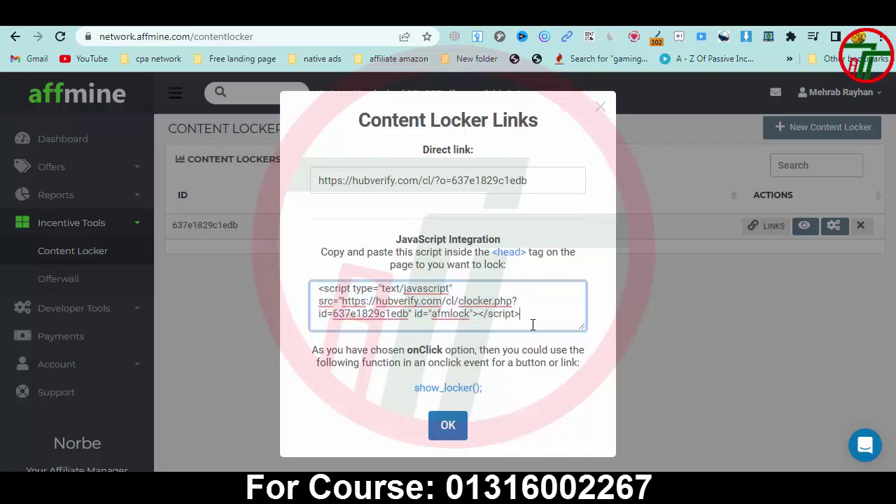
drag(520, 316, 317, 288)
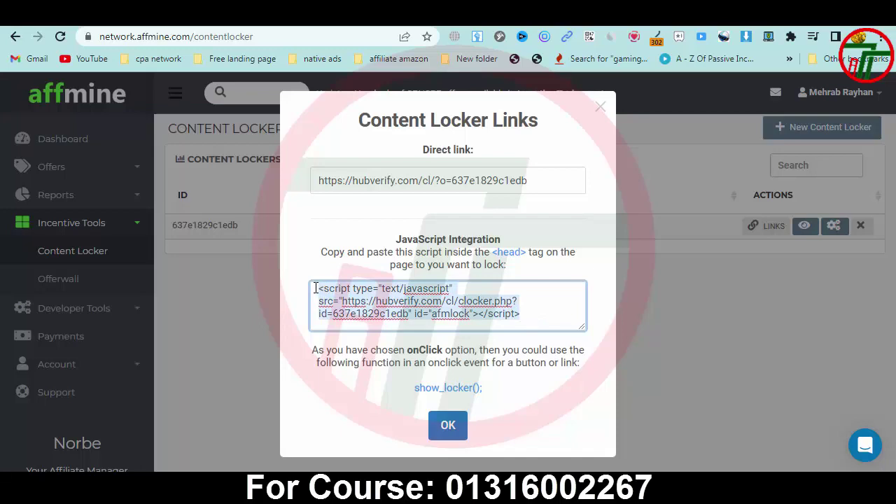
key(ctrl+c)
key(alt+Tab)
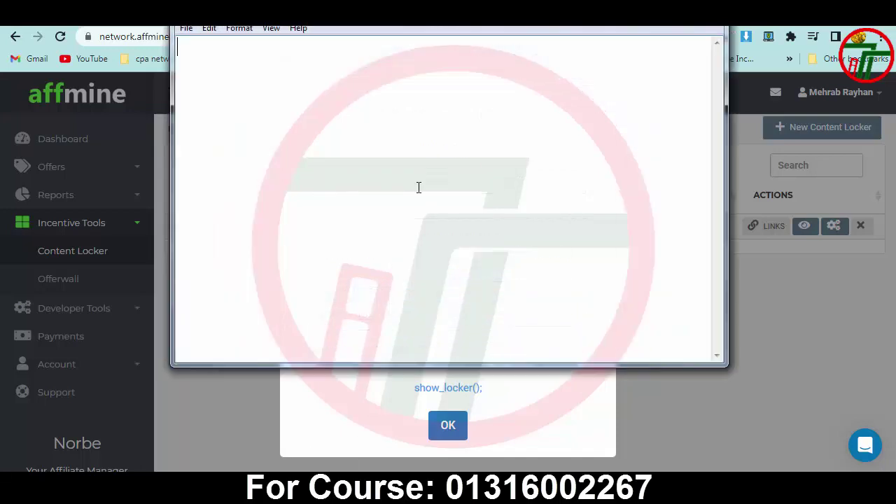
key(ctrl+v)
key(alt+Tab)
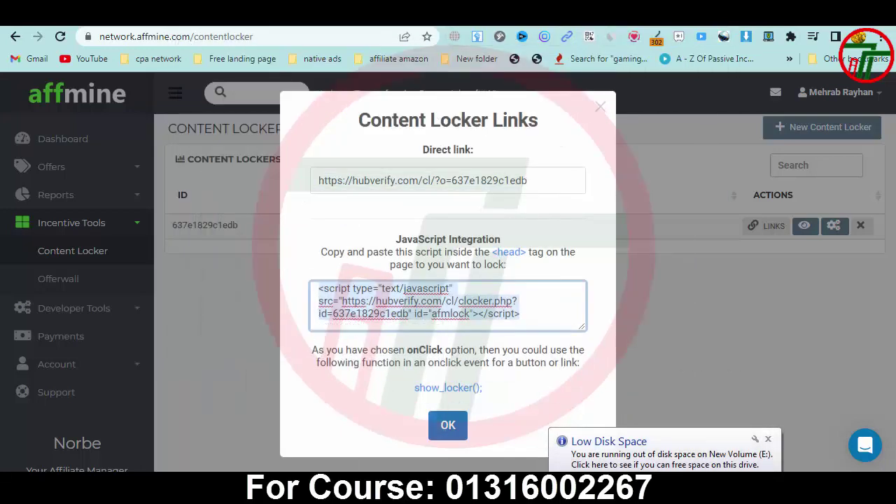
- Switch to the exclusvs.com WordPress admin site and open its list of installed plugins
key(ctrl+Tab)
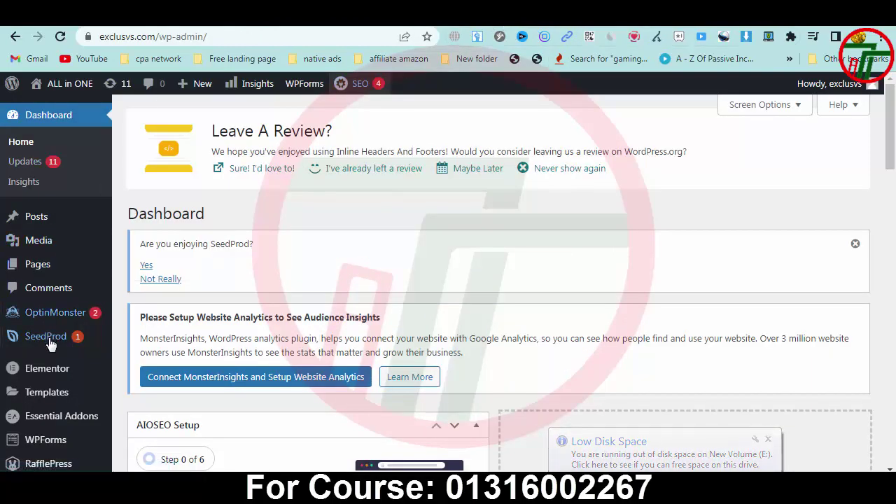
scroll(68, 364, down, 1)
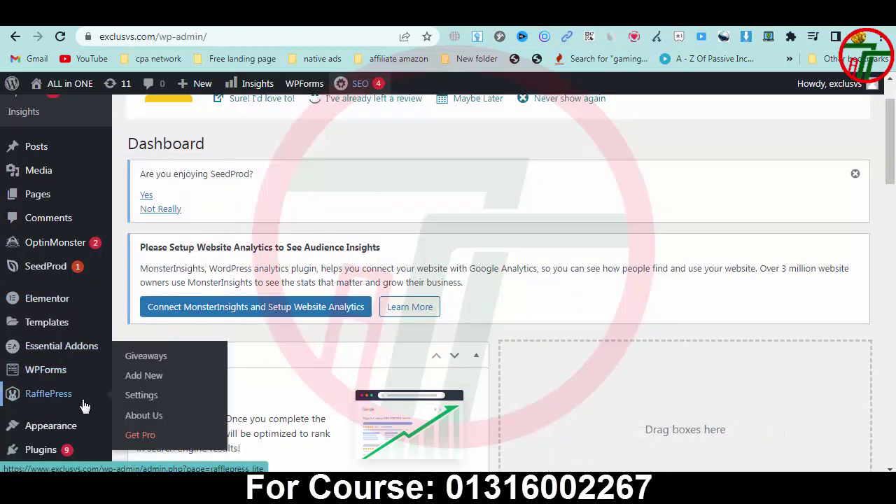
mouse_move(51, 425)
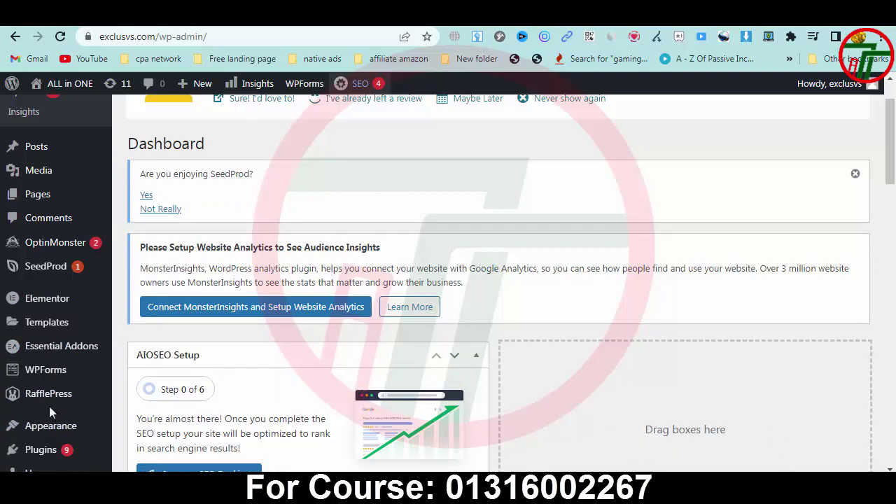
scroll(30, 318, down, 1)
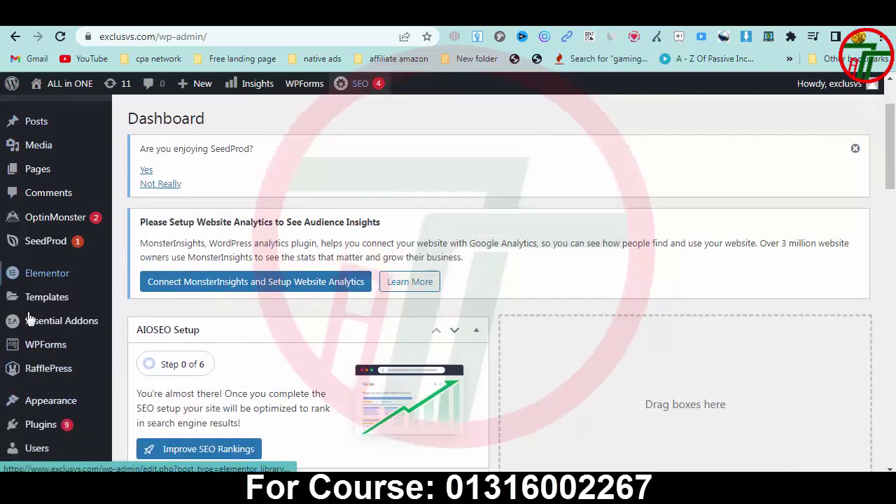
scroll(31, 350, down, 2)
click(37, 387)
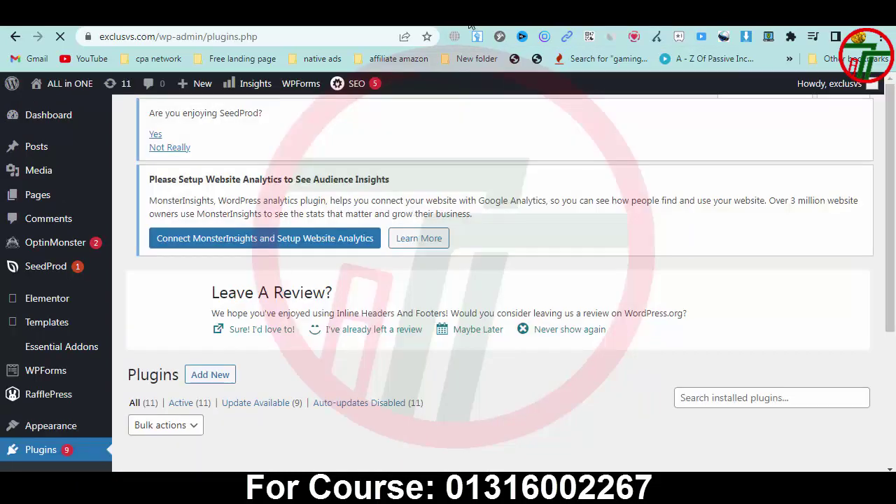
- Find WP Headers And Footers among the installed plugins and copy the plugin's name
scroll(304, 362, down, 14)
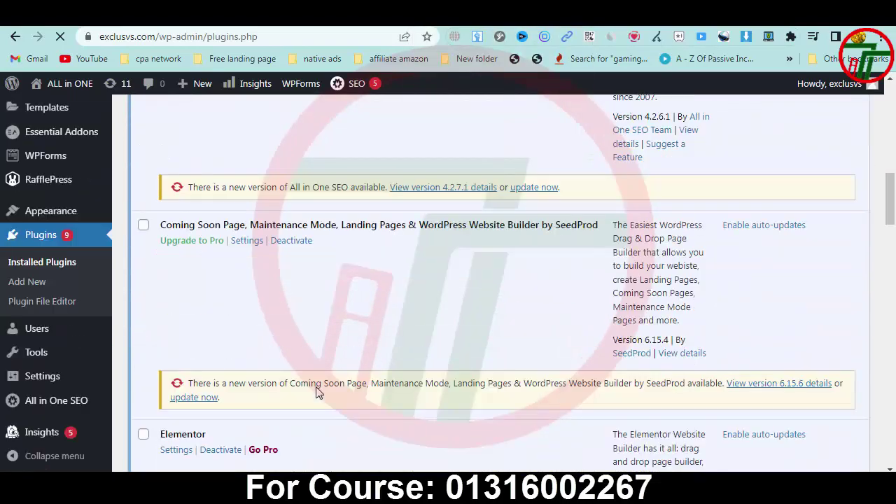
scroll(336, 386, down, 10)
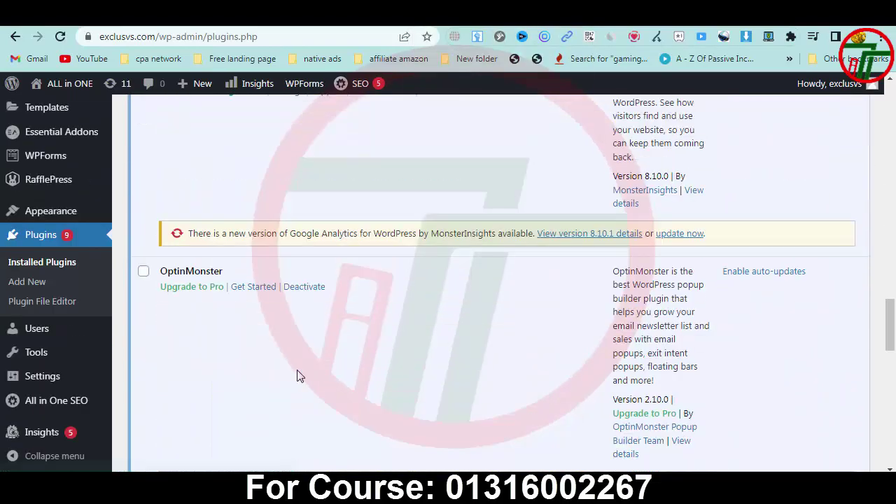
scroll(280, 343, down, 10)
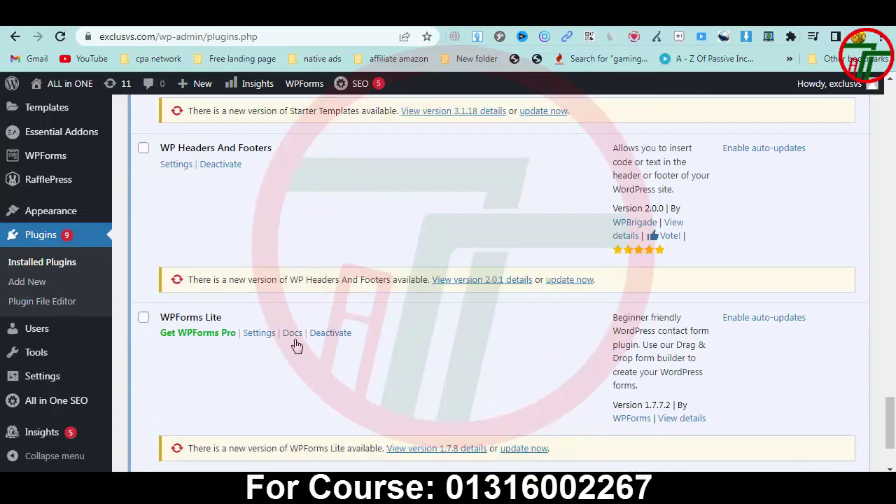
scroll(298, 343, up, 3)
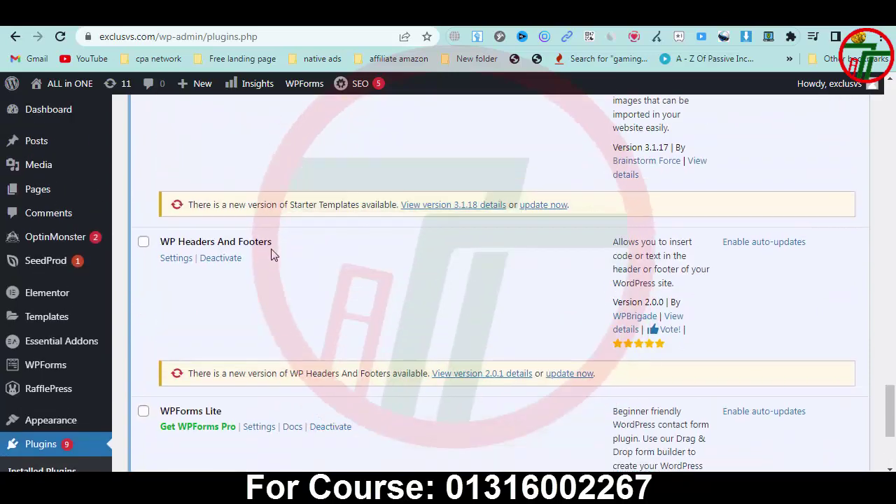
drag(273, 241, 162, 241)
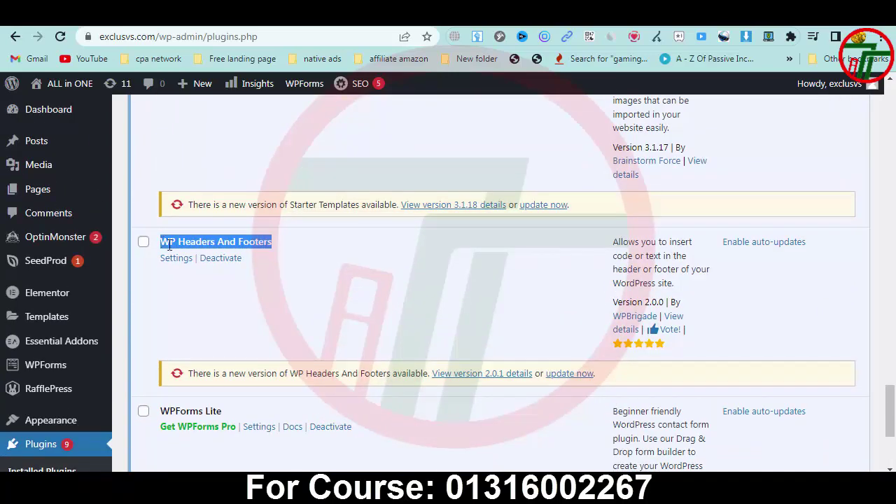
- Search the directory of plugins available to add for "WP Headers And Footers"
scroll(308, 294, up, 20)
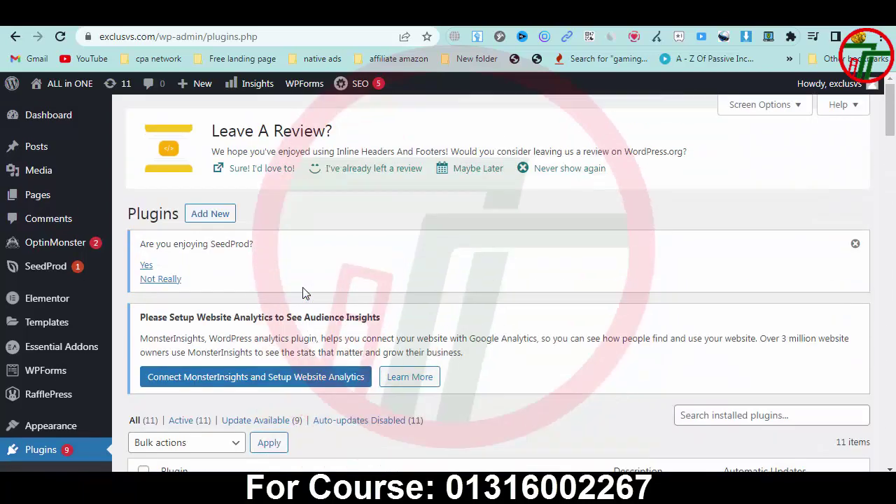
click(208, 223)
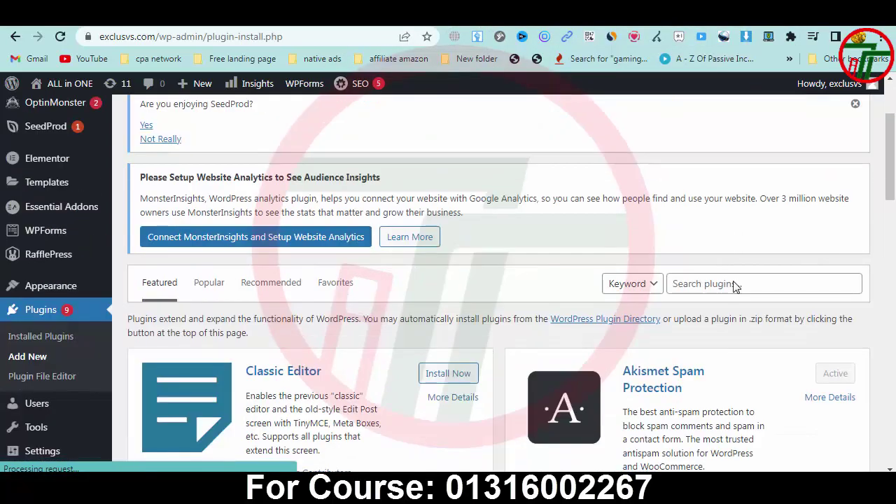
click(735, 284)
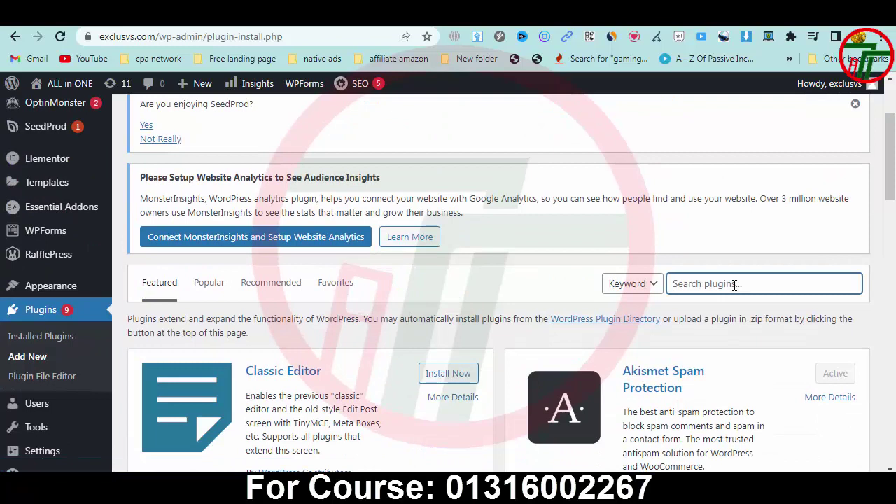
key(ctrl+v)
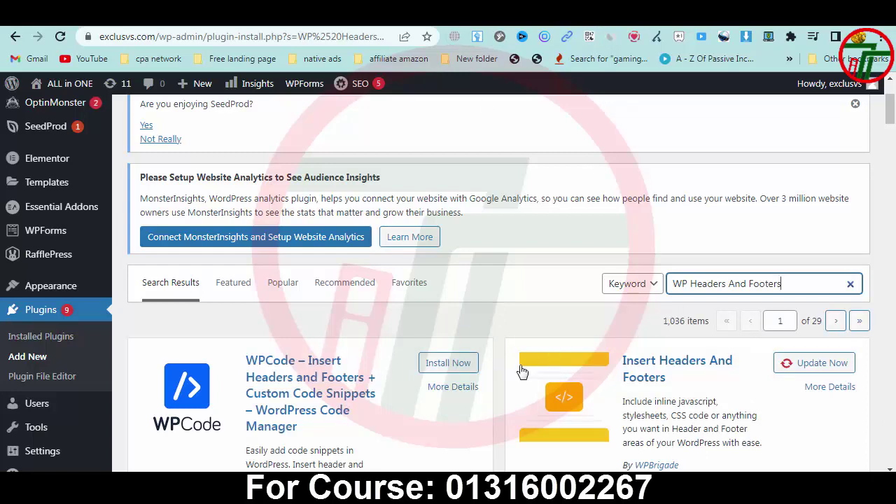
scroll(314, 307, down, 2)
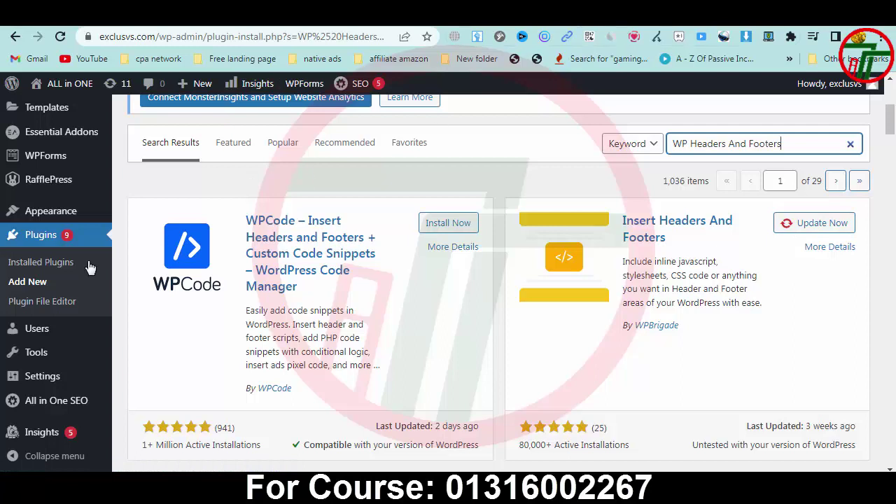
- Open the WP Headers and Footers settings page and review the existing Scripts in Header code
mouse_move(42, 378)
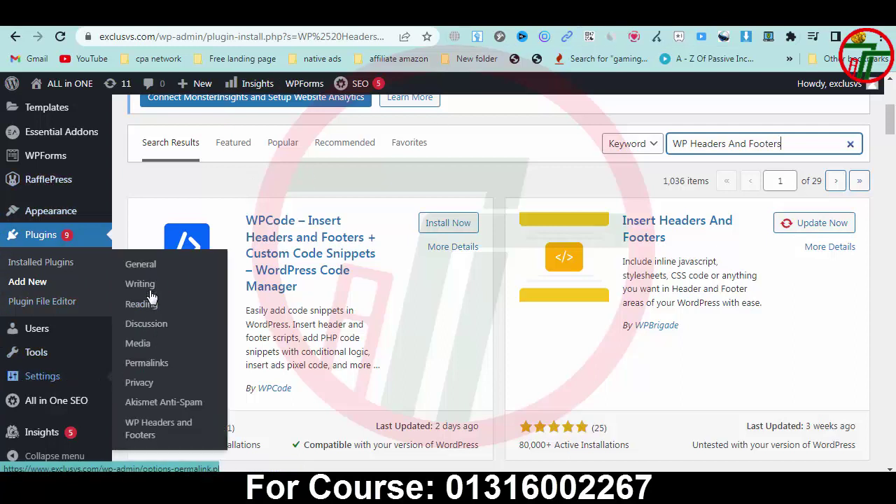
click(156, 430)
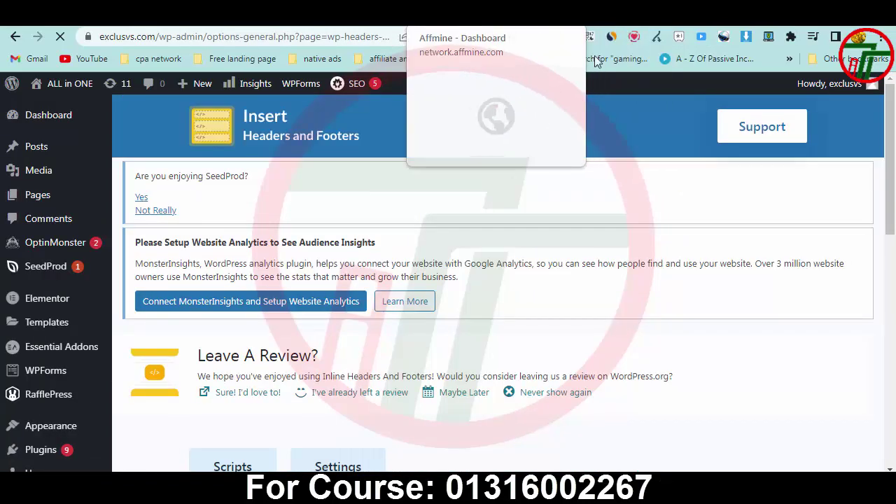
scroll(476, 340, down, 1)
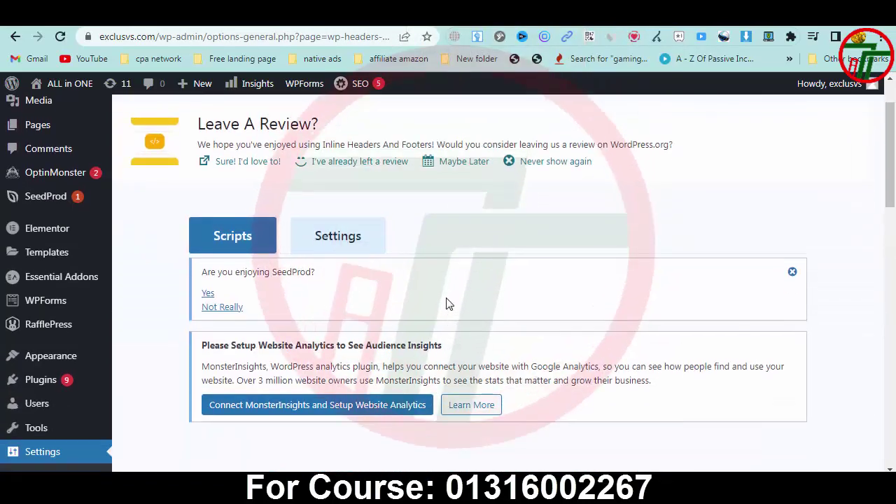
scroll(449, 303, down, 4)
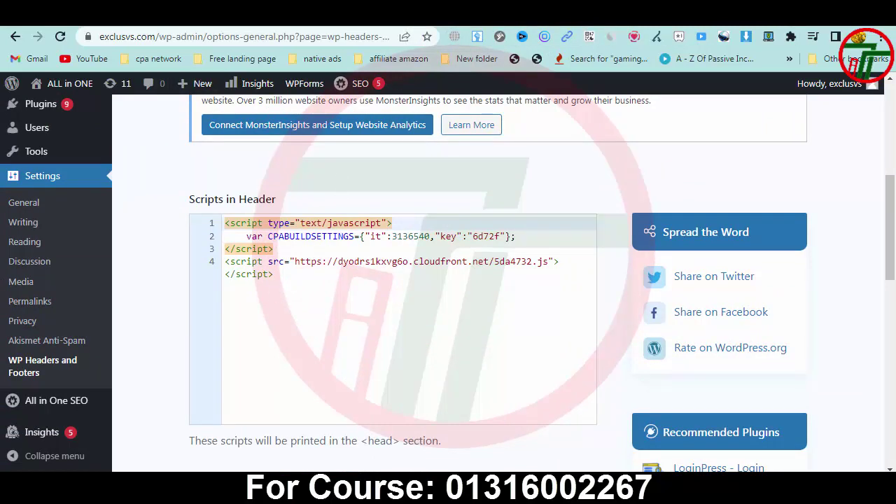
scroll(761, 273, up, 3)
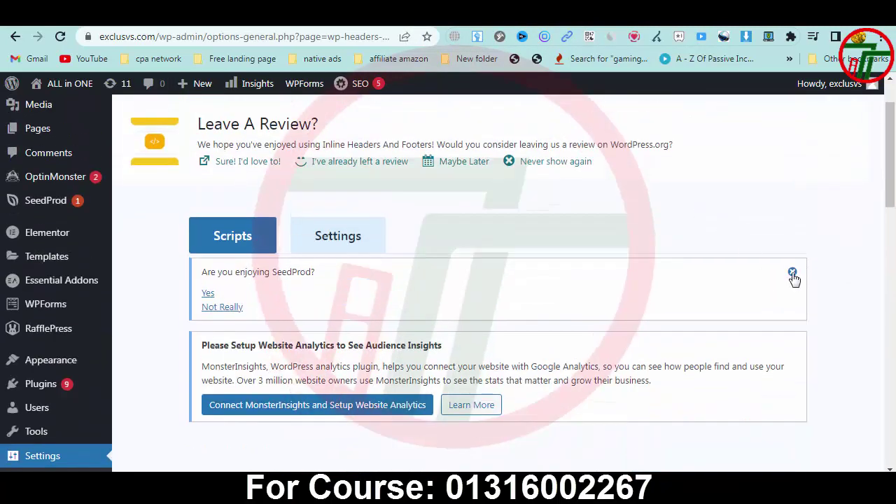
- Dismiss the SeedProd notice and delete all the existing code from Scripts in Header
click(794, 272)
scroll(392, 361, down, 2)
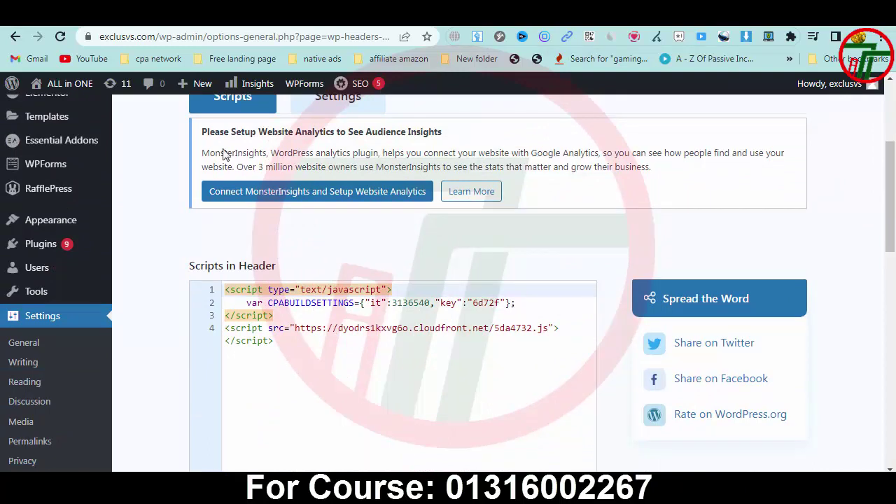
click(311, 339)
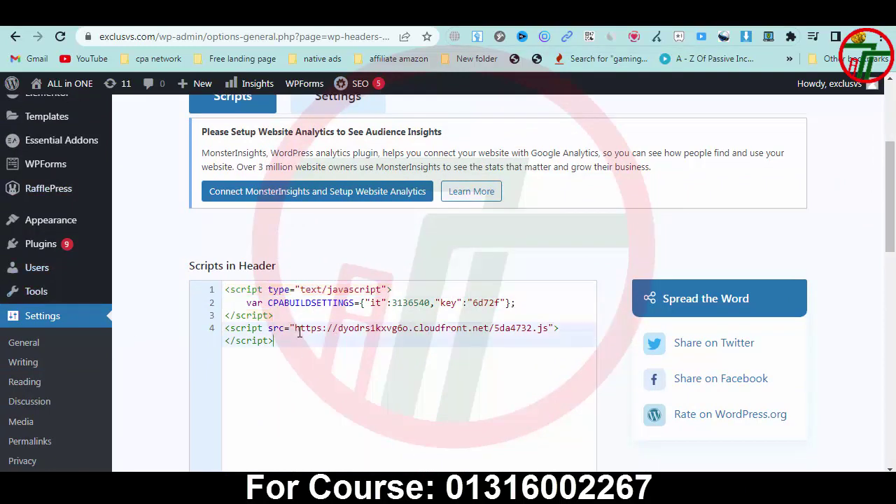
drag(274, 340, 215, 276)
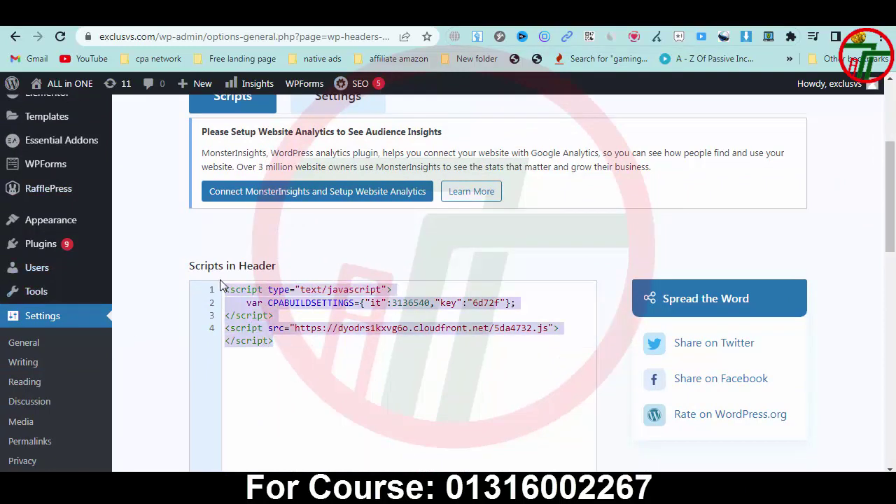
key(BackSpace)
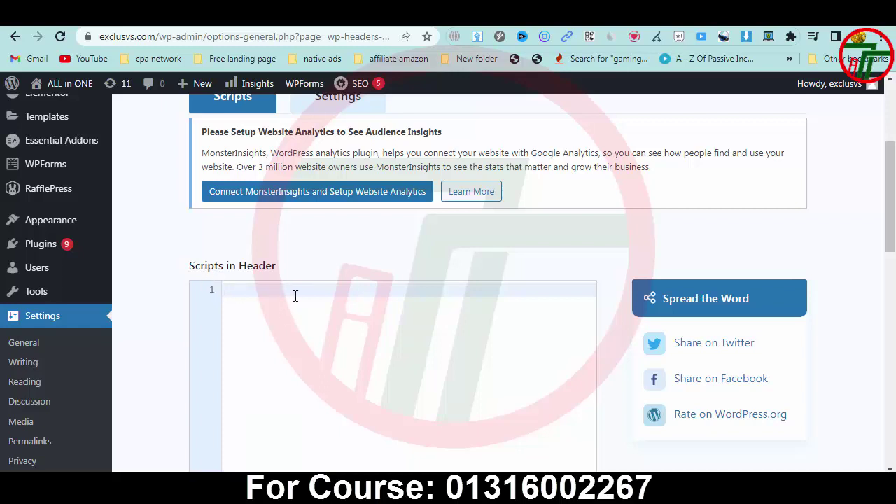
- Put the Affmine content locker's JavaScript integration code into Scripts in Header and save the changes
key(alt+Tab)
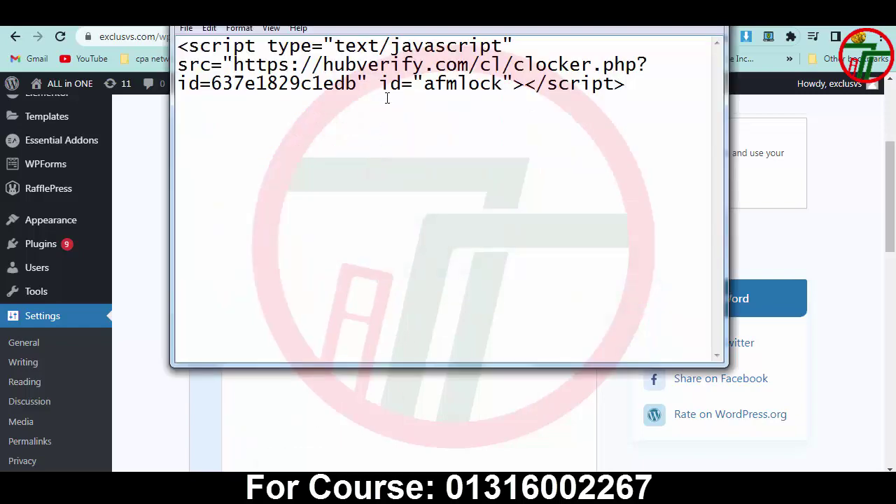
key(ctrl+a)
key(ctrl+x)
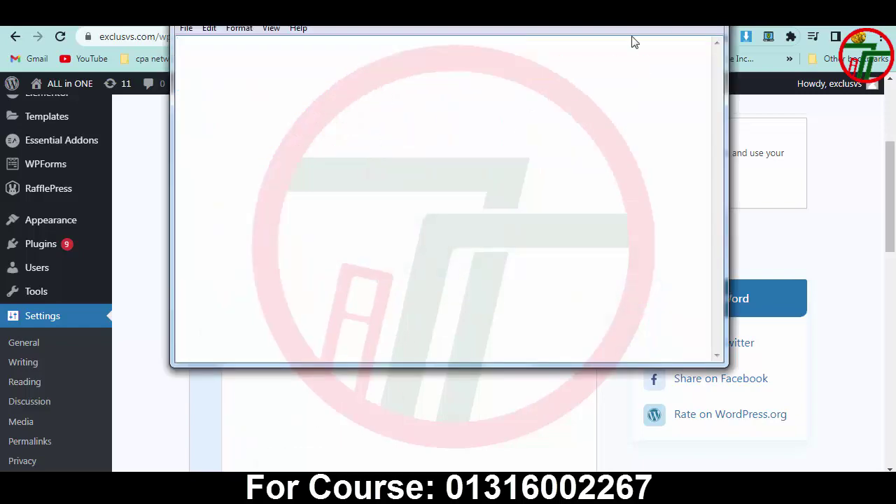
click(323, 299)
key(ctrl+v)
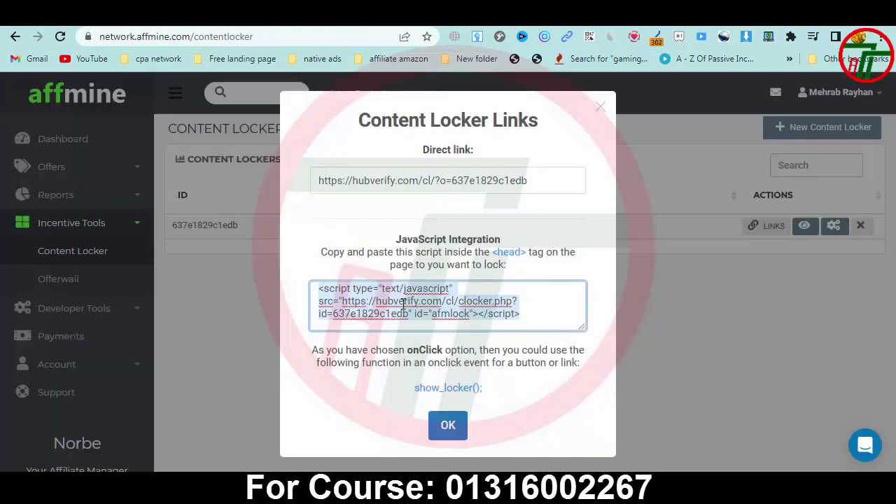
right_click(404, 304)
click(437, 118)
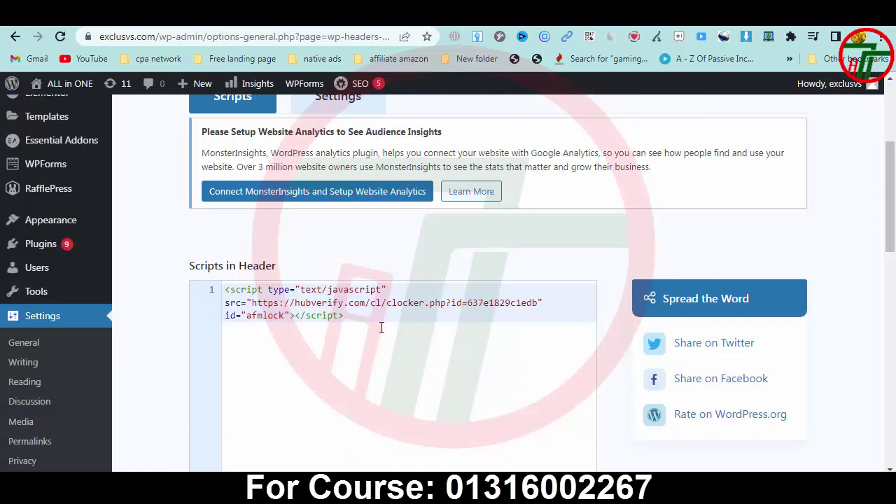
scroll(381, 328, down, 9)
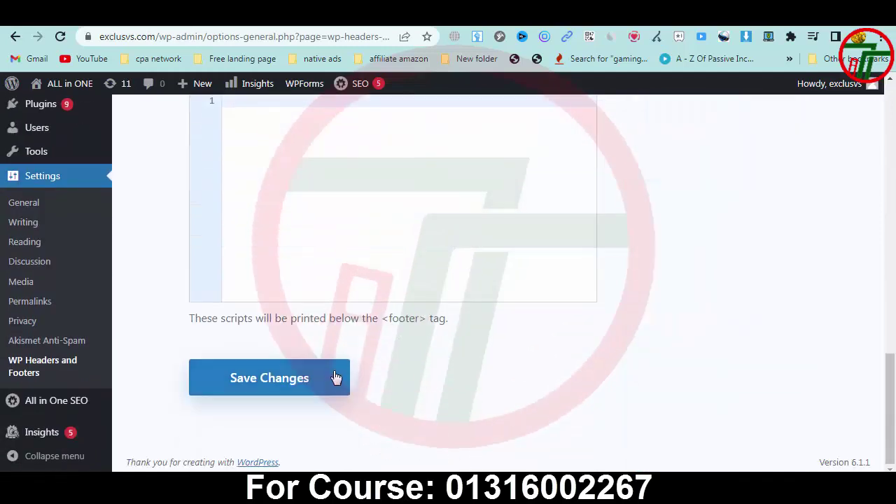
click(300, 379)
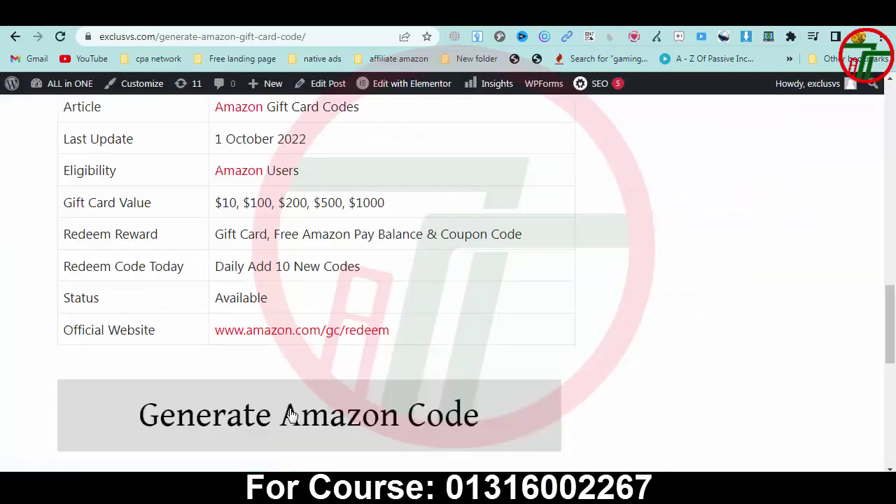
- Check the Generate Amazon Code button on the published Amazon gift card post, then return to the plugin settings
scroll(301, 304, up, 3)
scroll(341, 360, down, 4)
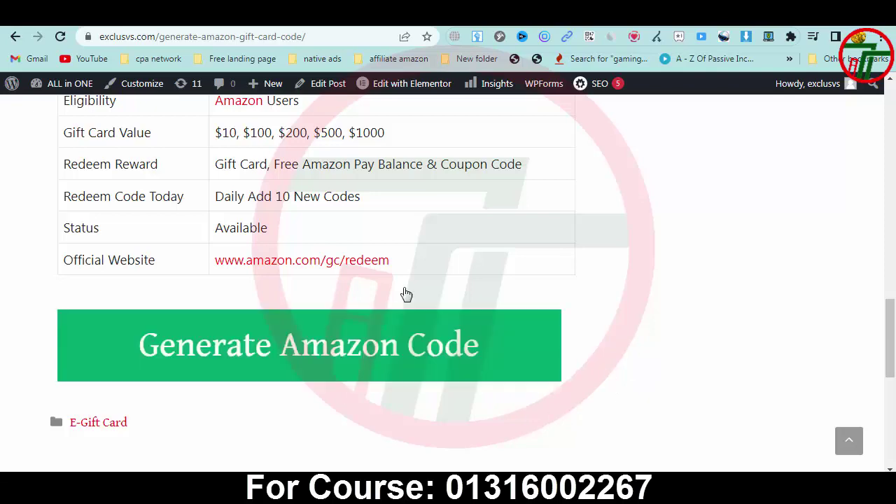
key(alt+Left)
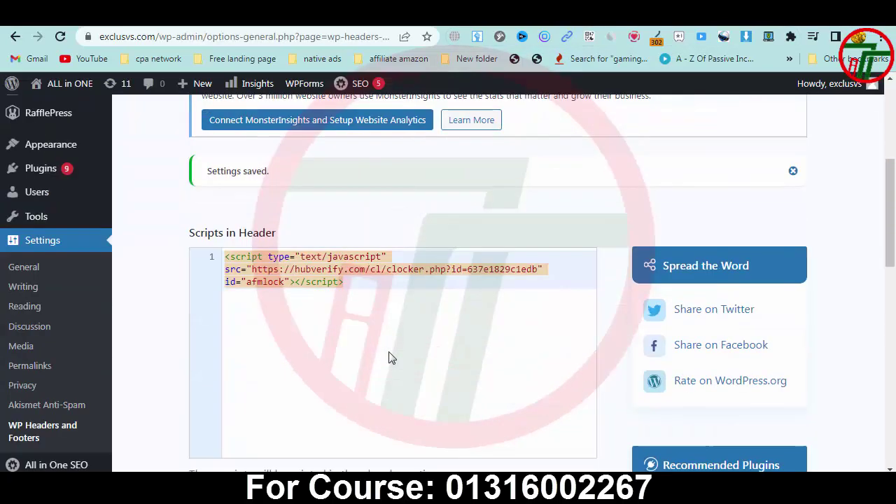
- Look over the saved header script and open the site's list of posts
scroll(391, 358, down, 2)
click(396, 248)
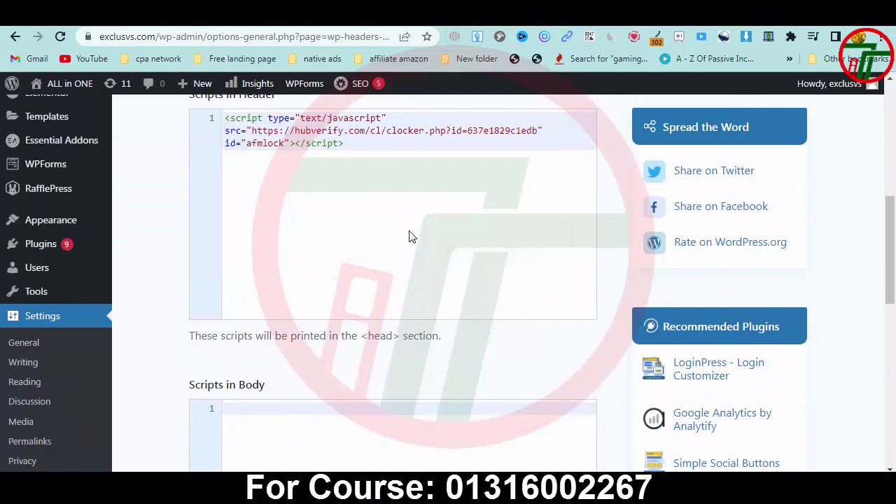
scroll(413, 244, up, 1)
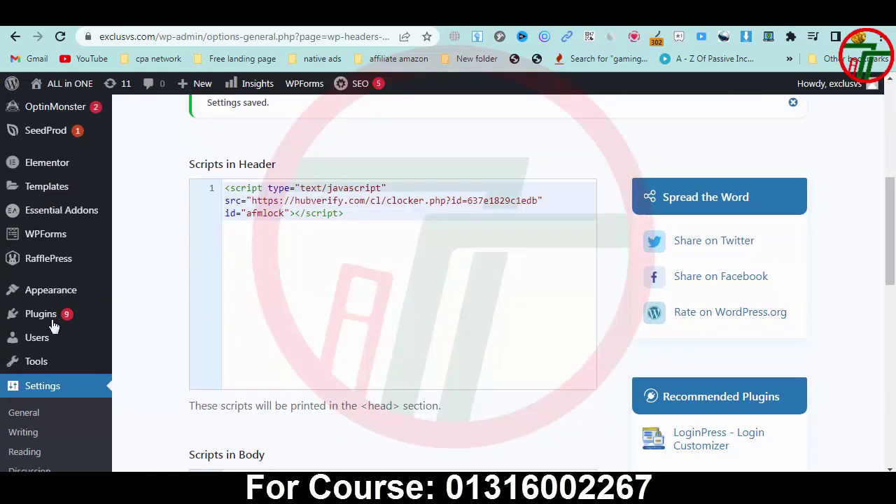
scroll(24, 414, down, 1)
scroll(19, 434, up, 2)
scroll(28, 280, up, 1)
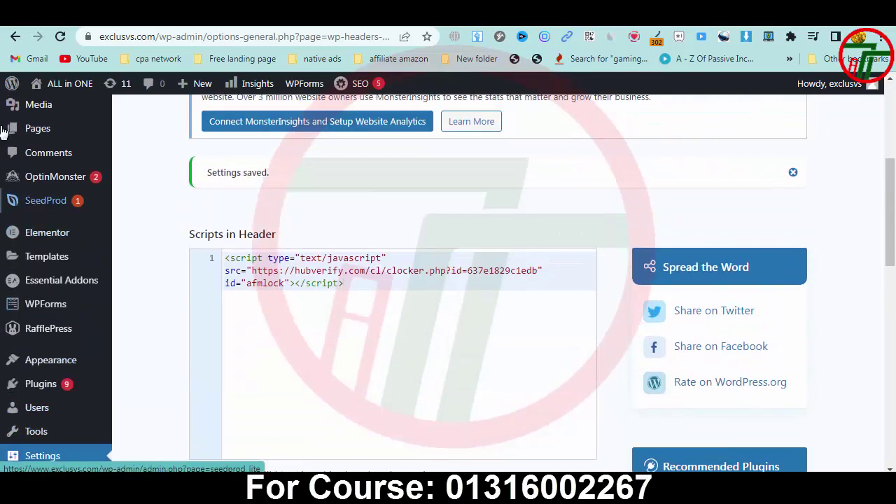
scroll(31, 210, up, 2)
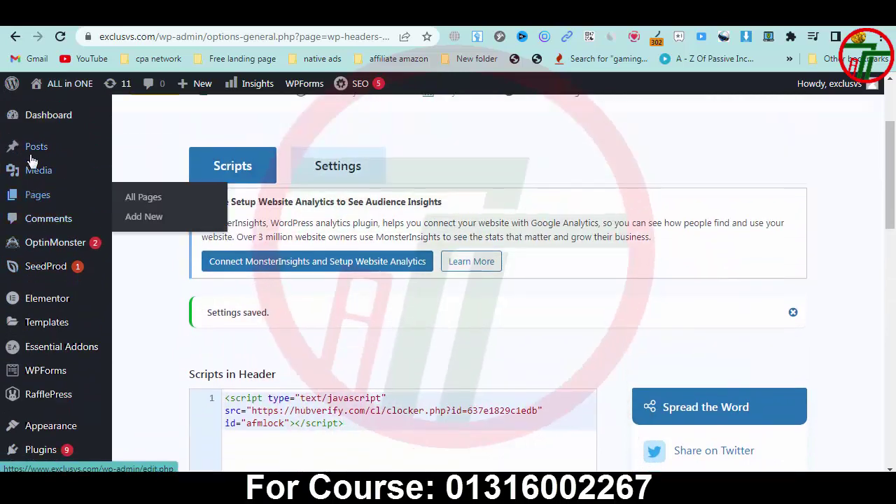
click(26, 152)
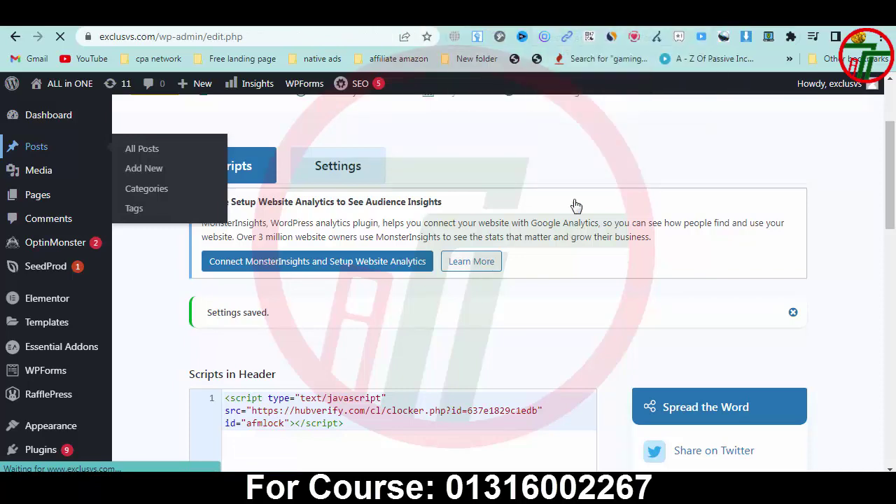
- Read the onClick function instruction in Affmine's Content Locker Links dialog and return to the WordPress posts
key(ctrl+Tab)
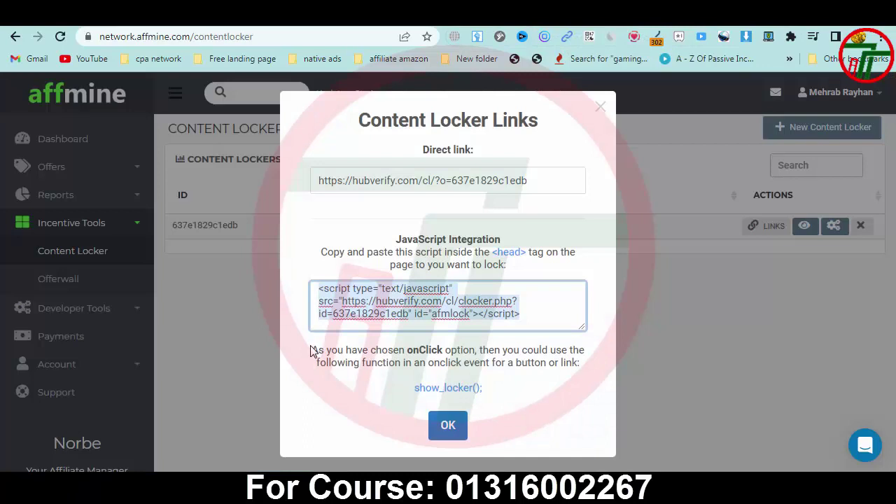
drag(313, 350, 579, 362)
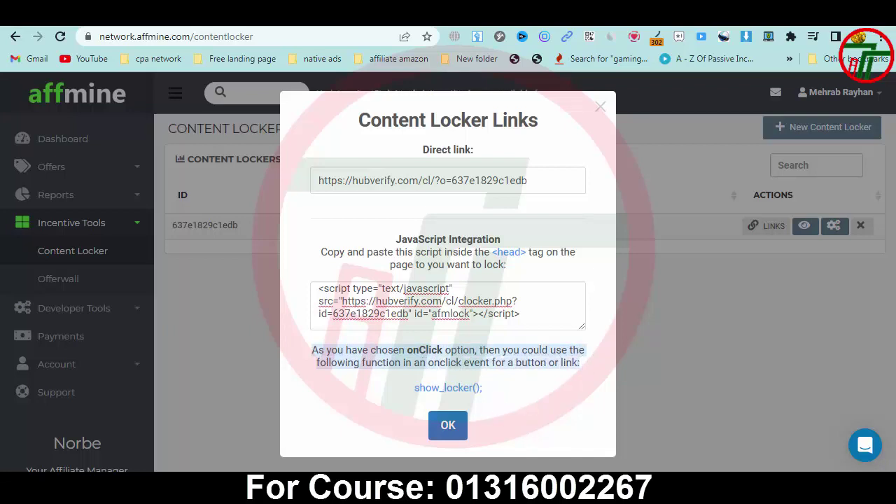
key(ctrl+Tab)
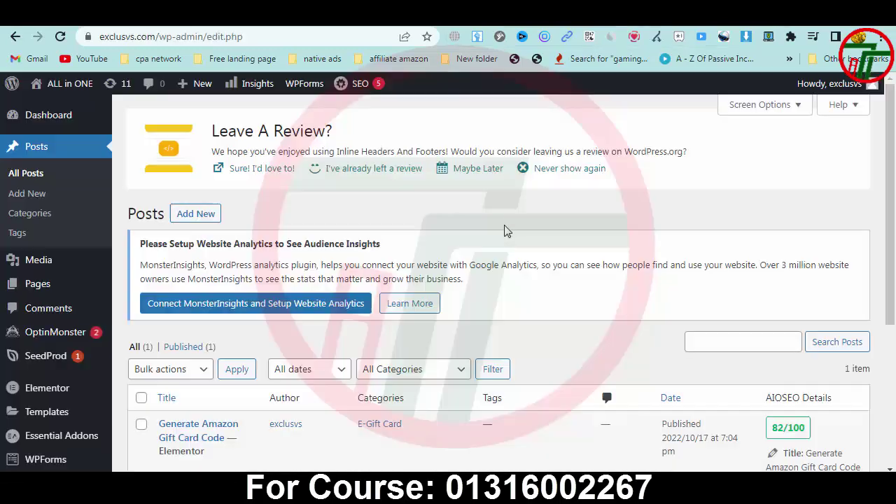
- Open the Generate Amazon Gift Card Code post in Elementor, checking its button on the live page meanwhile
scroll(426, 314, down, 3)
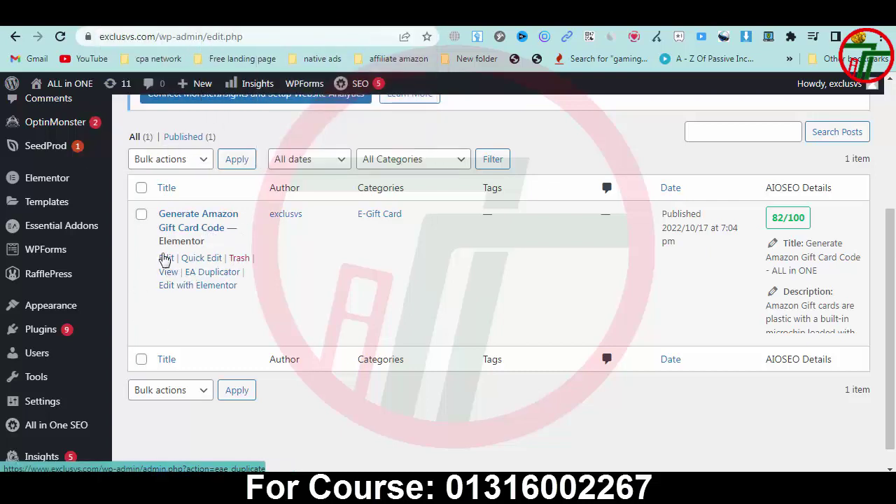
click(195, 286)
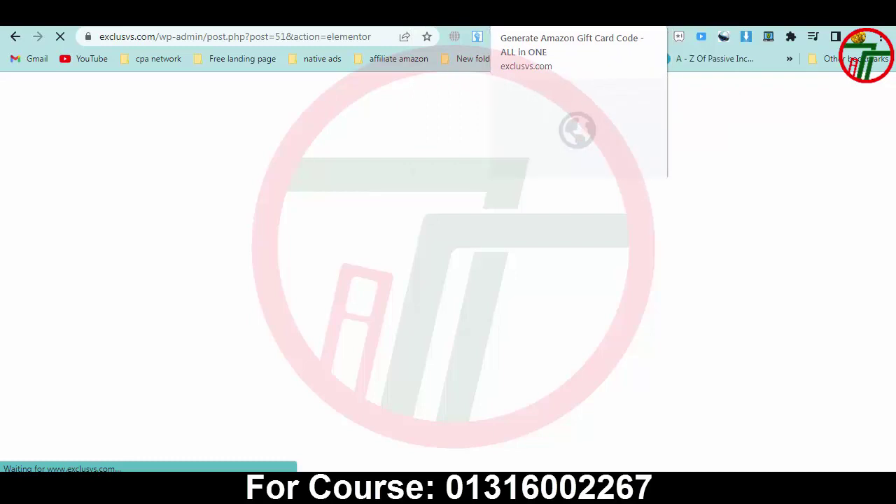
click(532, 13)
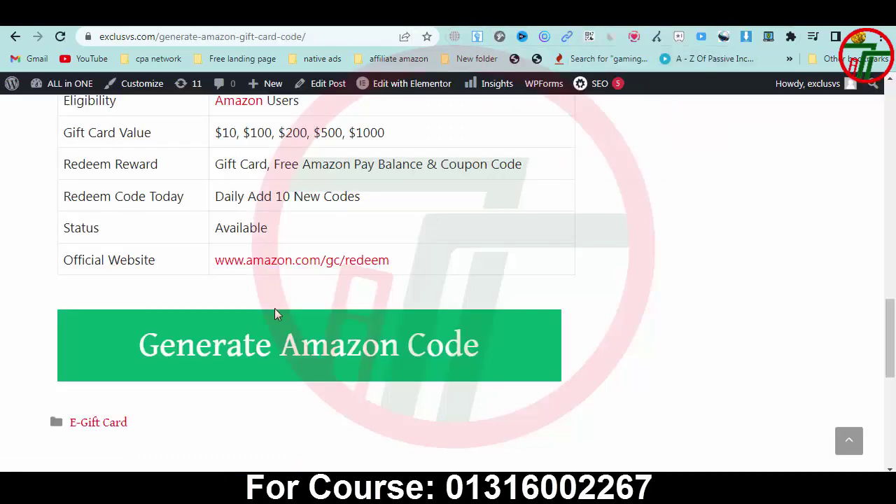
scroll(275, 314, down, 2)
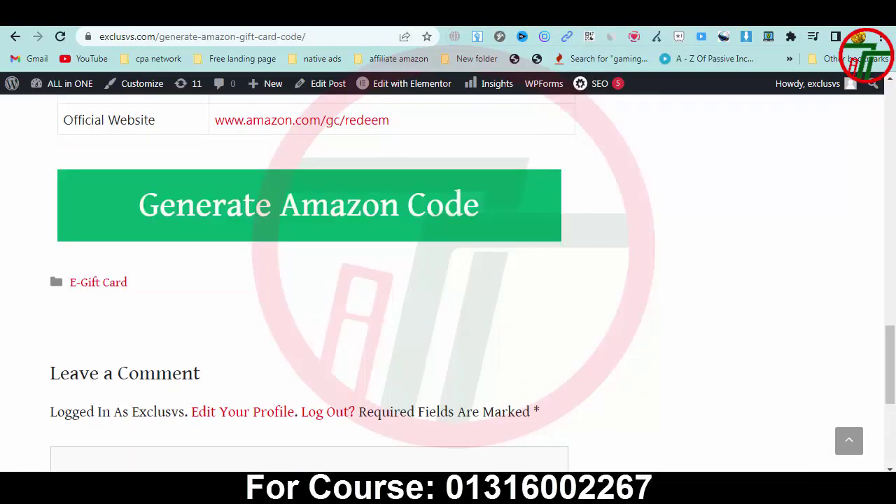
click(480, 13)
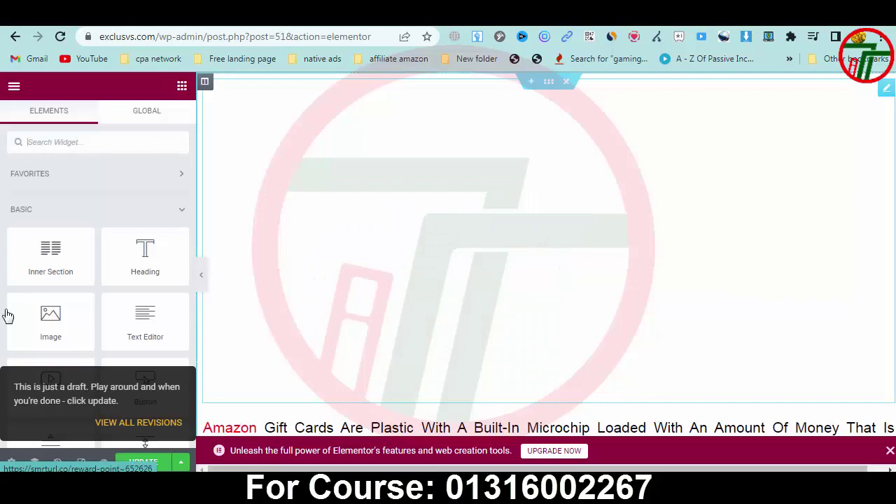
- Inspect the HTML code of the Generate Amazon Code button below the table and delete that widget
scroll(546, 322, down, 3)
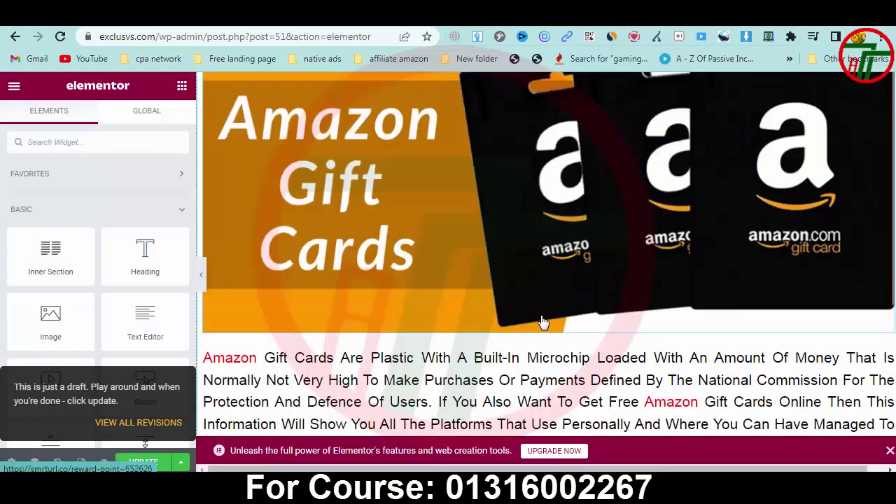
scroll(550, 318, down, 3)
scroll(556, 308, up, 6)
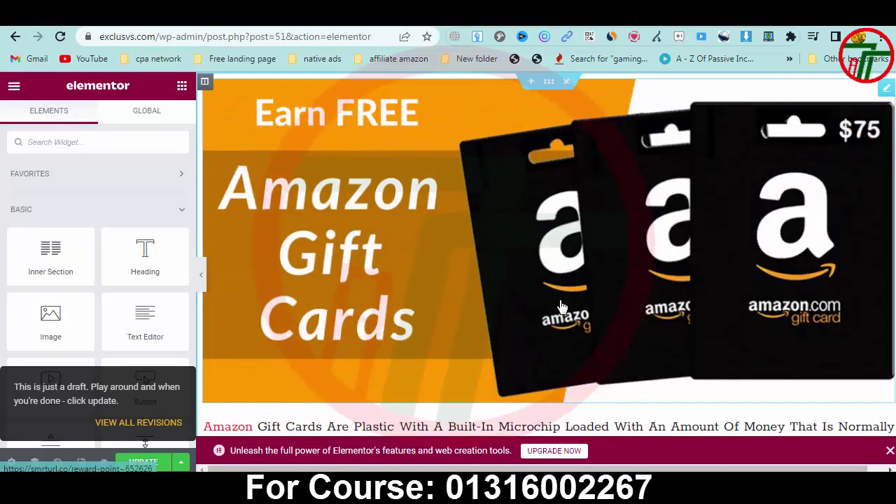
scroll(563, 304, down, 10)
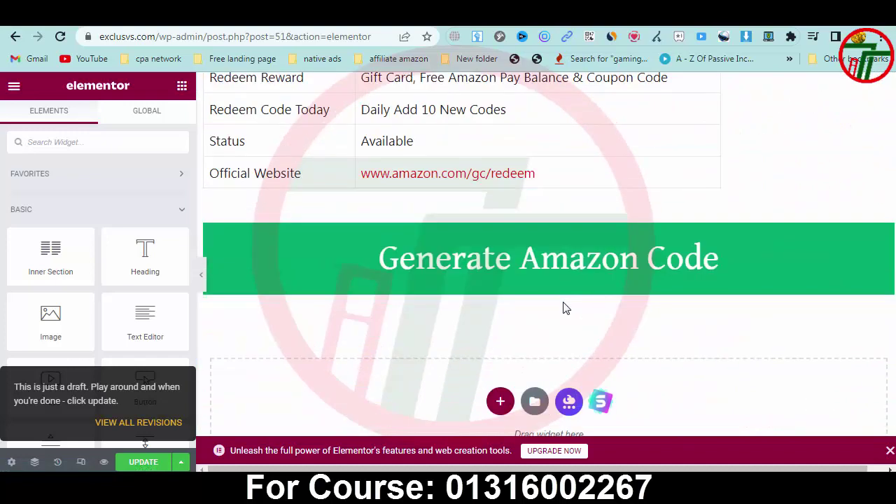
click(333, 270)
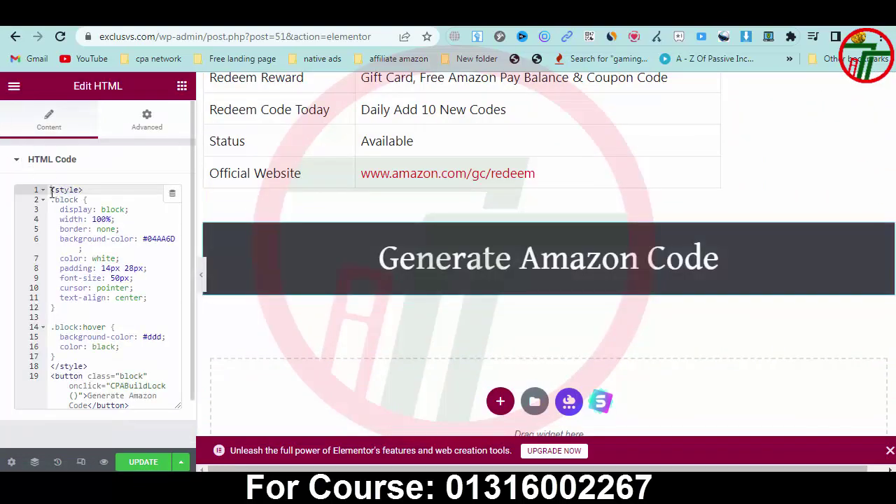
drag(50, 189, 92, 229)
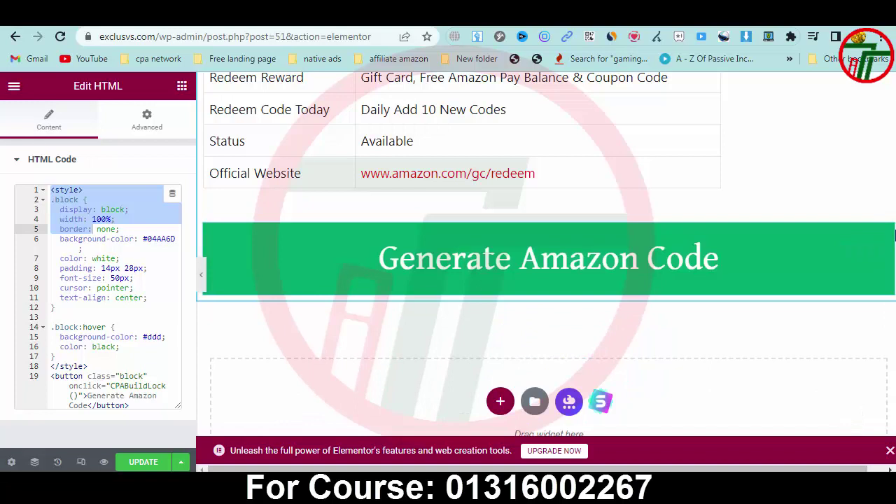
right_click(888, 240)
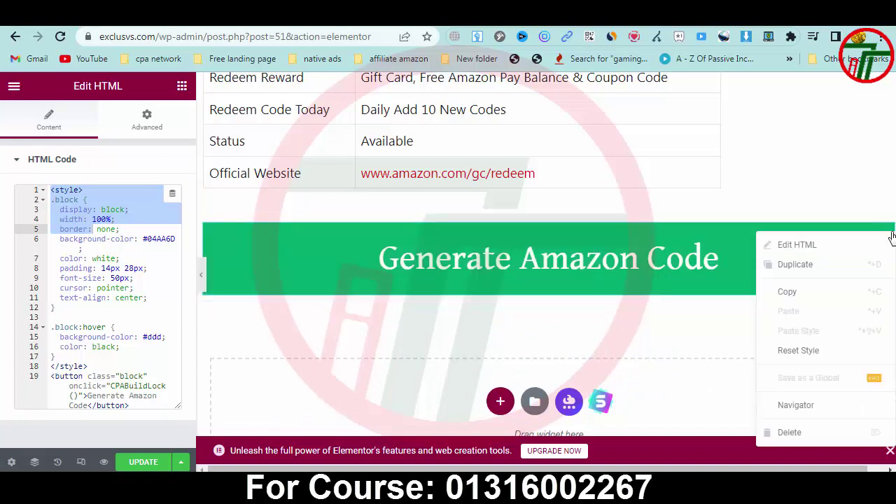
click(803, 434)
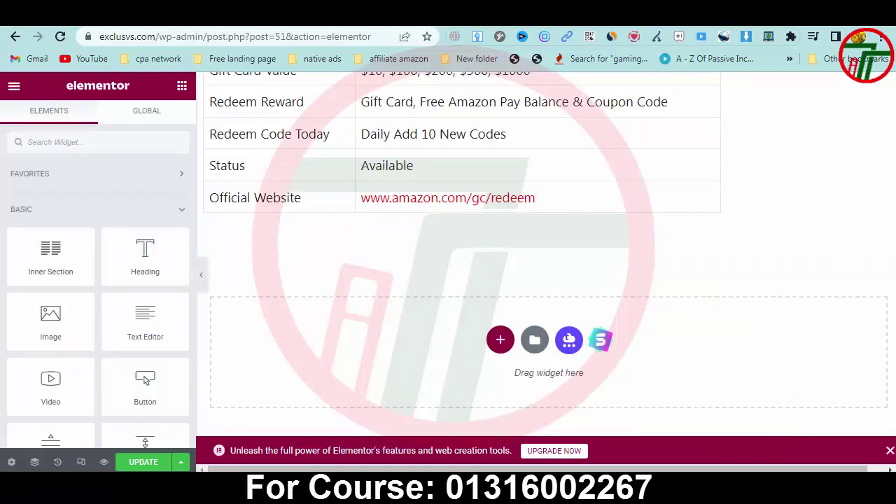
- Add a new HTML widget below the gift card table and switch to Affmine's Content Locker Links dialog
click(63, 142)
text(html)
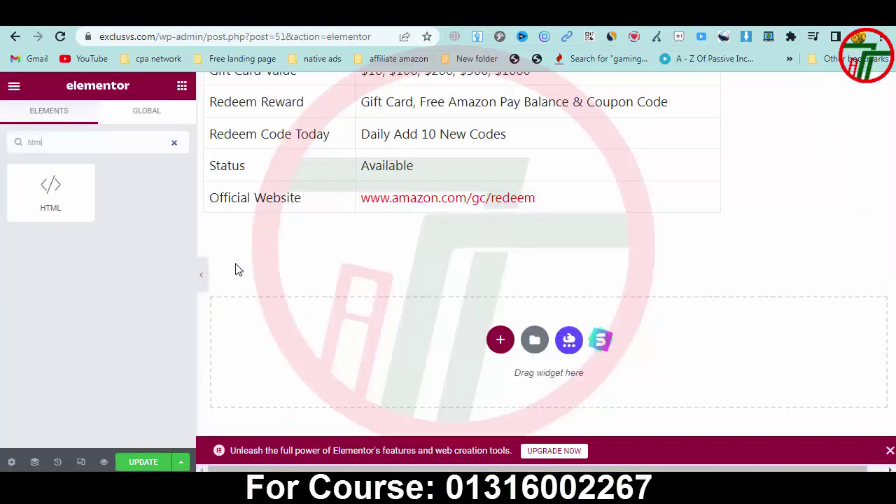
drag(39, 206, 494, 239)
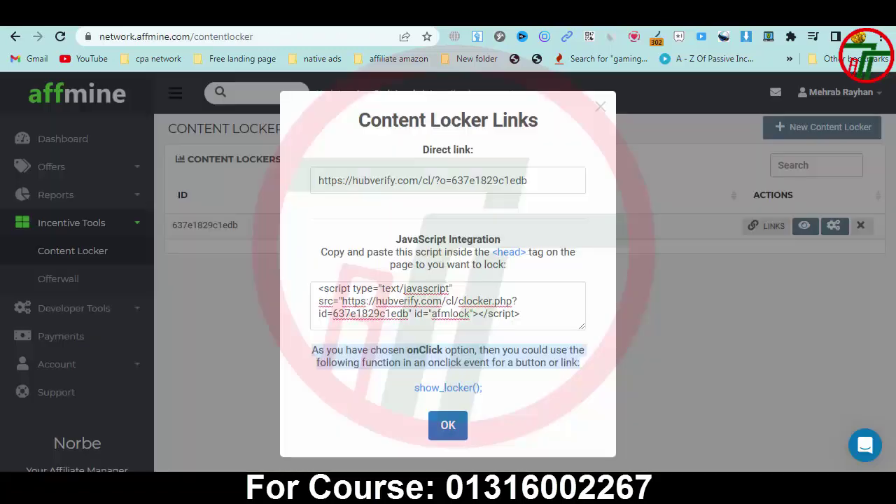
click(211, 14)
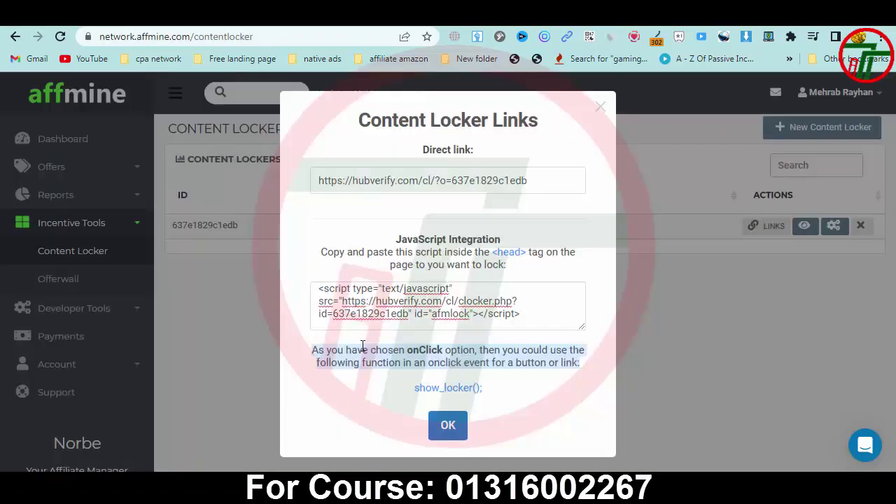
- Try Affmine's show_locker(); function on its own as the new HTML widget's code in Elementor, and clear it again
drag(490, 397, 415, 387)
key(ctrl+c)
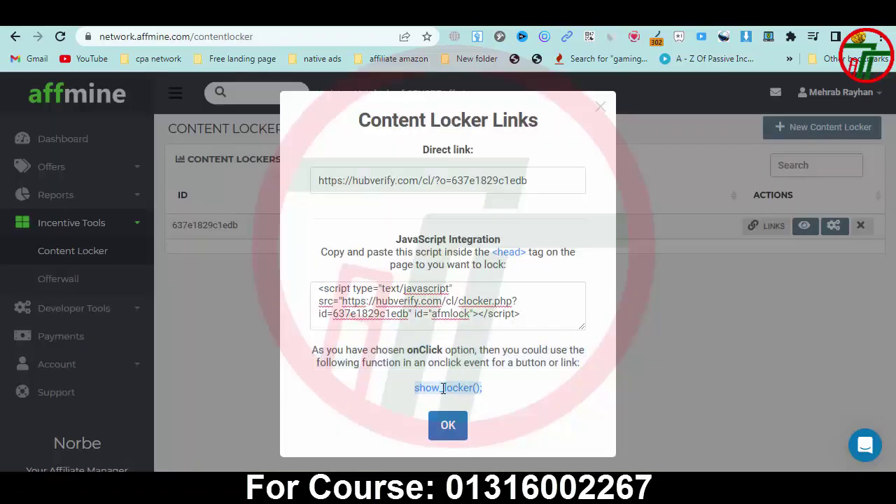
key(ctrl+Tab)
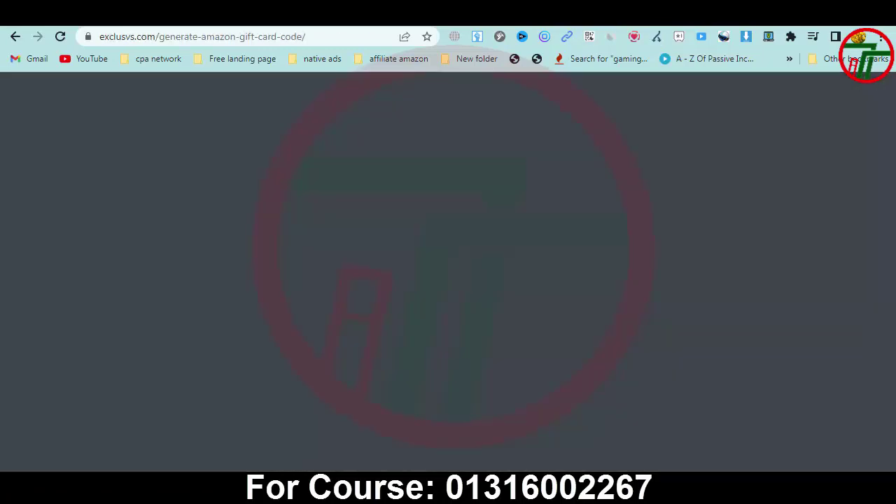
key(ctrl+Tab)
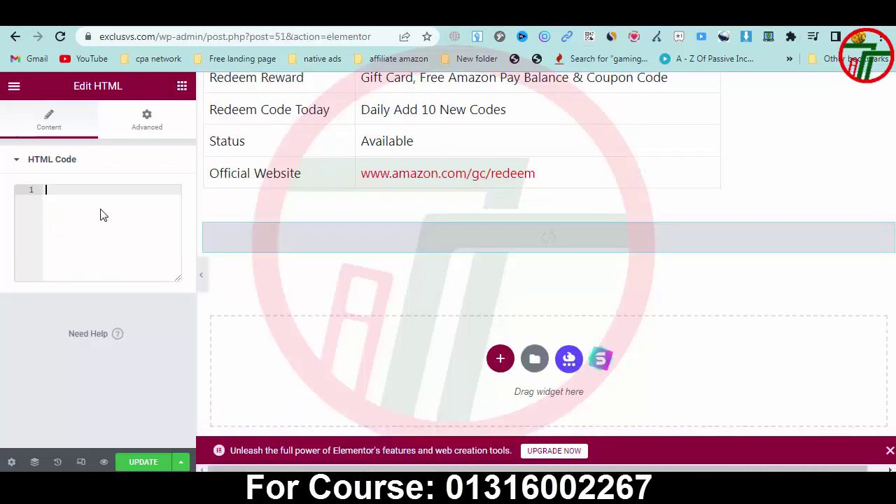
key(ctrl+v)
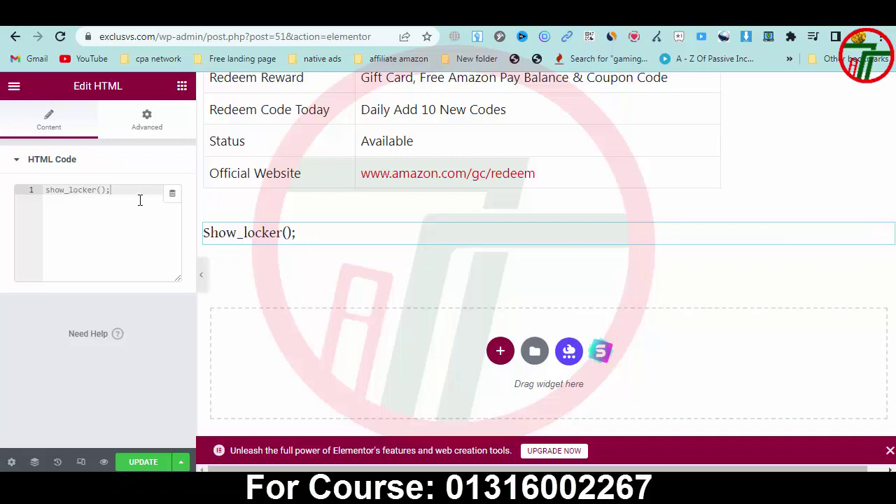
drag(112, 190, 34, 202)
key(BackSpace)
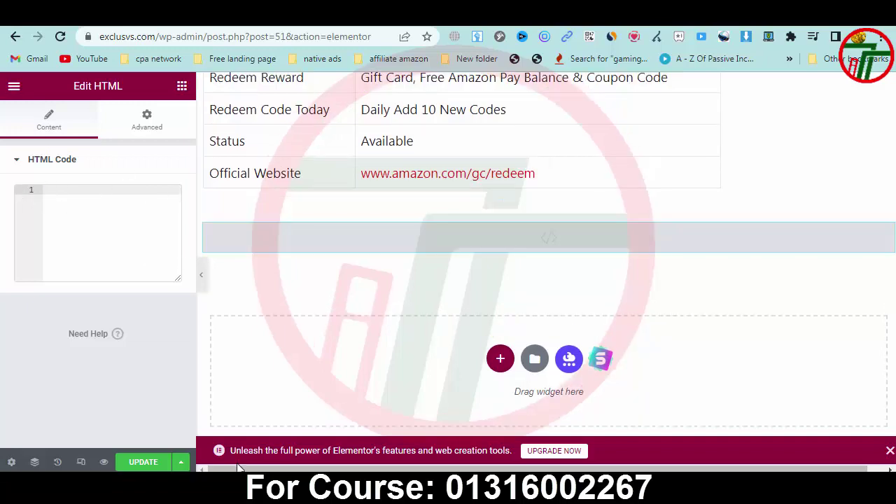
- Copy the entire button code from affmine wordpreess code.txt in Notepad into the empty HTML widget in Elementor
click(274, 490)
click(274, 490)
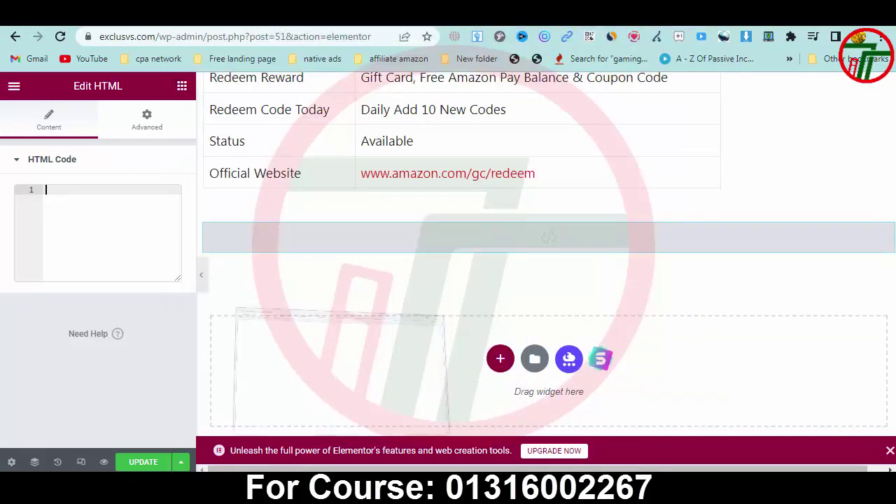
right_click(274, 490)
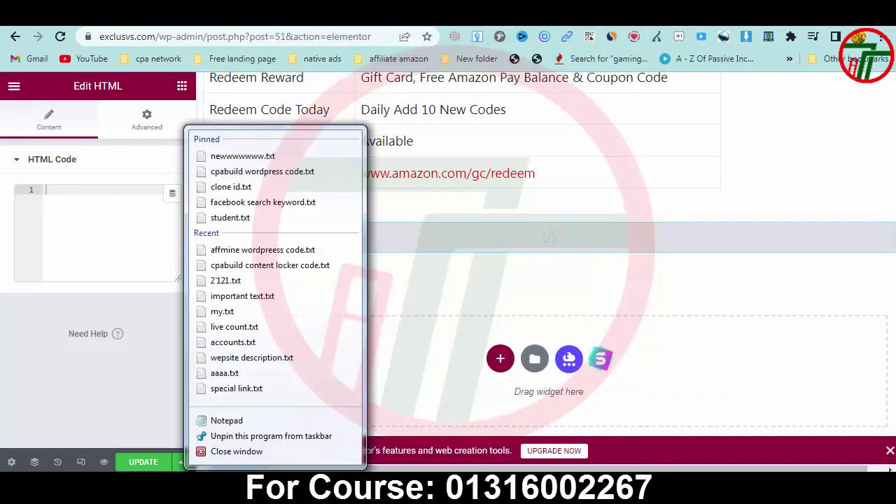
click(260, 252)
scroll(289, 243, down, 1)
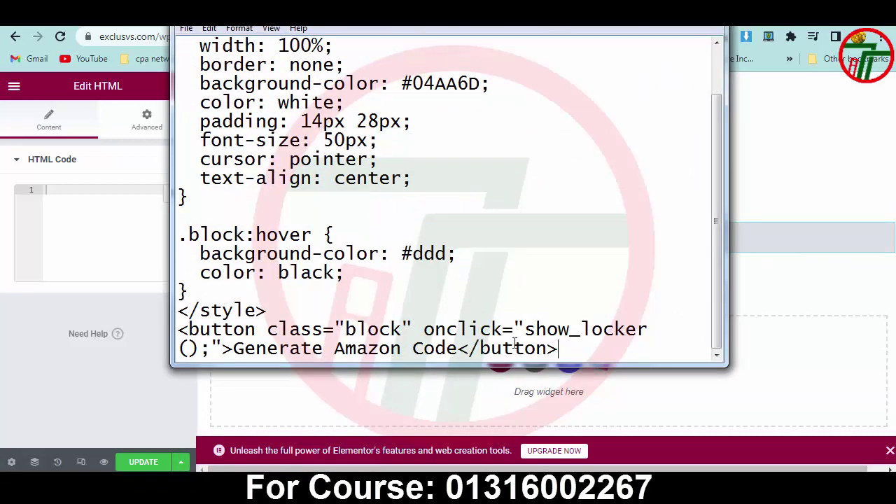
drag(558, 348, 179, 40)
key(ctrl+c)
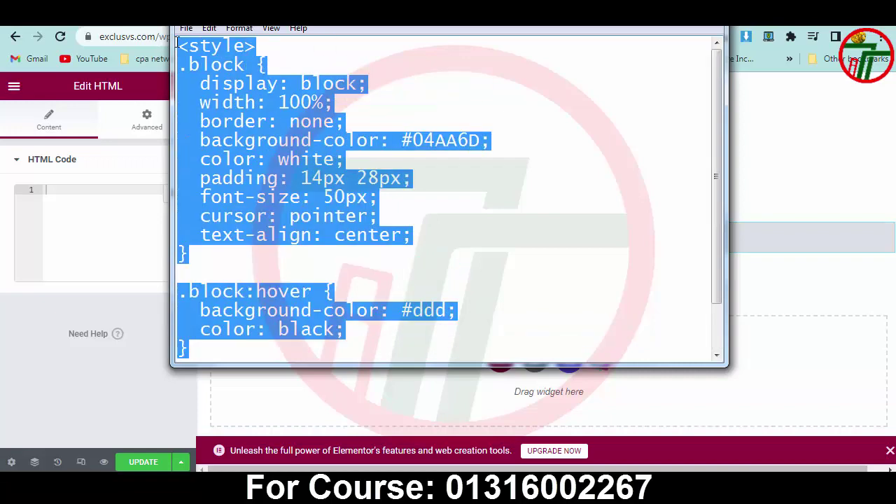
key(alt+Tab)
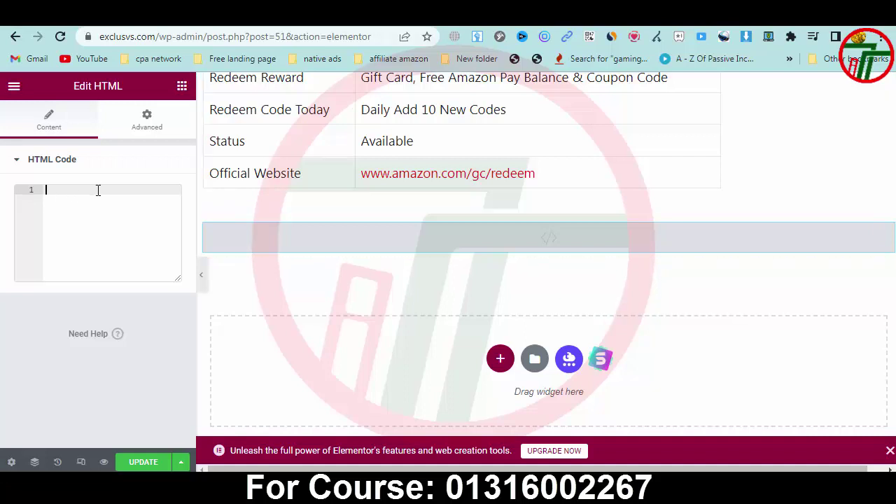
key(ctrl+v)
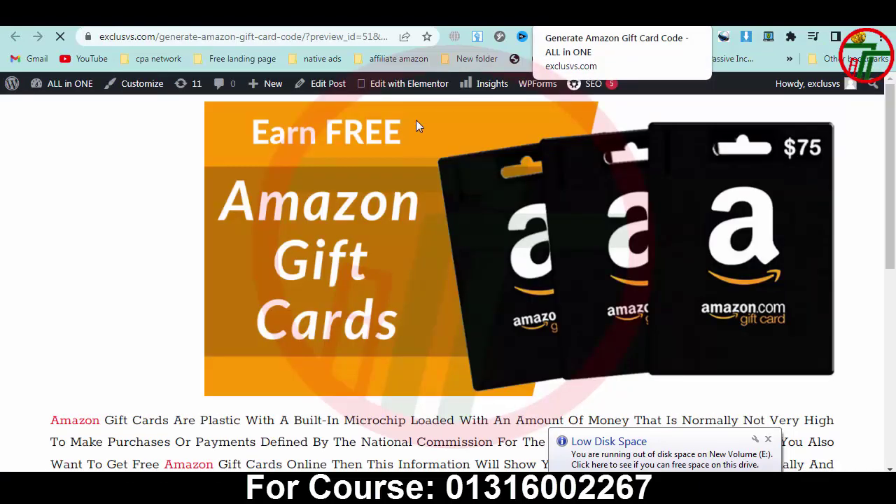
- Test the Generate Amazon Code button on the post preview, read the content locker's text and return to Elementor
scroll(374, 226, down, 3)
scroll(356, 164, down, 5)
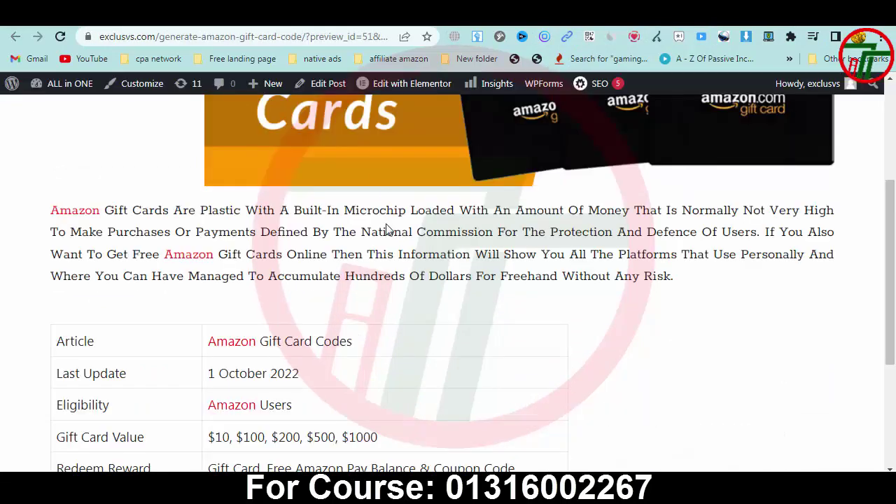
scroll(386, 229, down, 3)
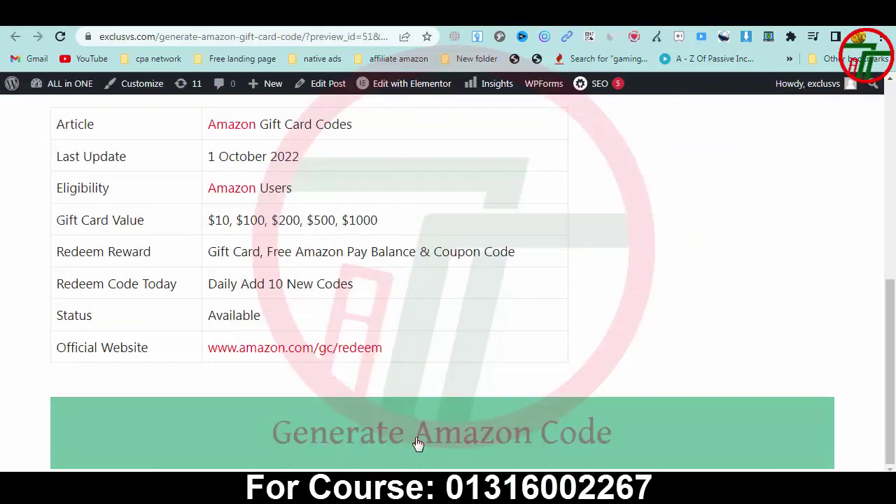
click(418, 444)
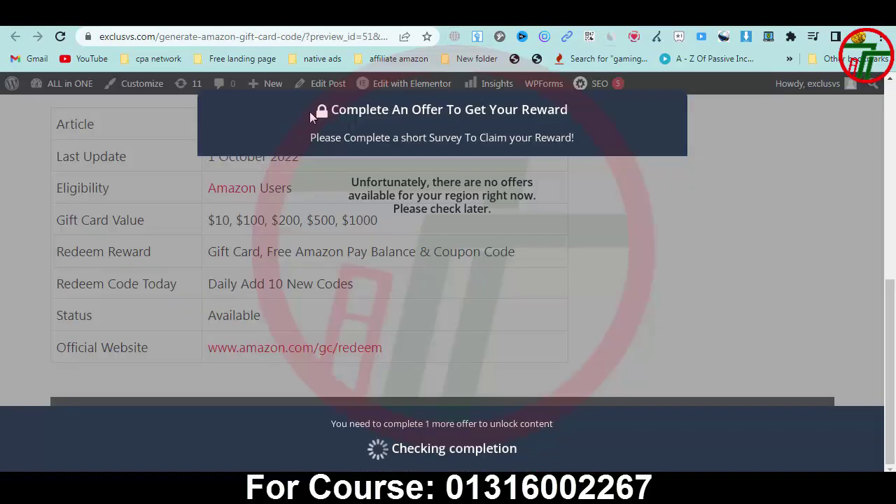
drag(310, 112, 603, 136)
click(601, 137)
scroll(470, 254, up, 1)
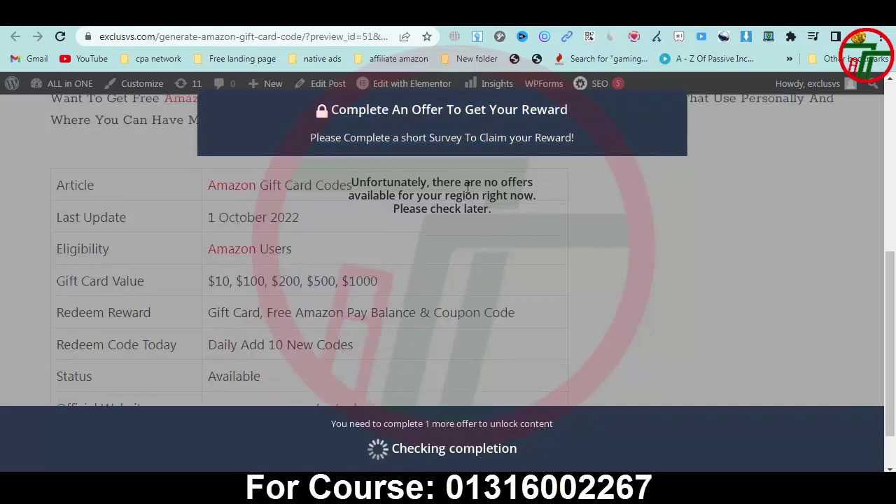
drag(510, 209, 338, 181)
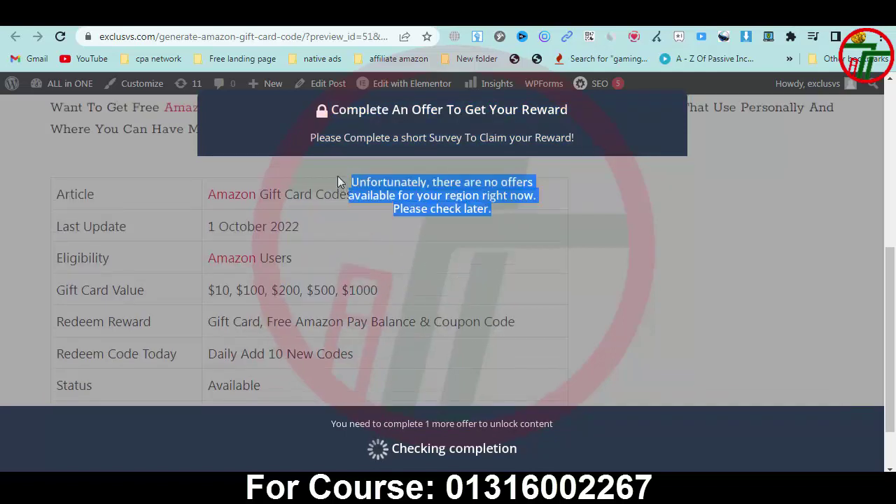
click(475, 215)
key(ctrl+w)
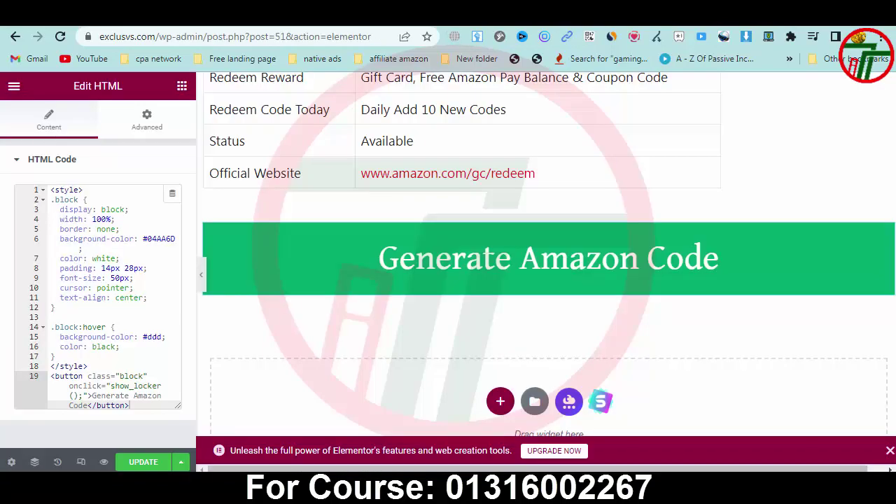
- Update the post in Elementor, reload its preview, and check the button on the live page
click(143, 462)
key(ctrl+Tab)
key(F5)
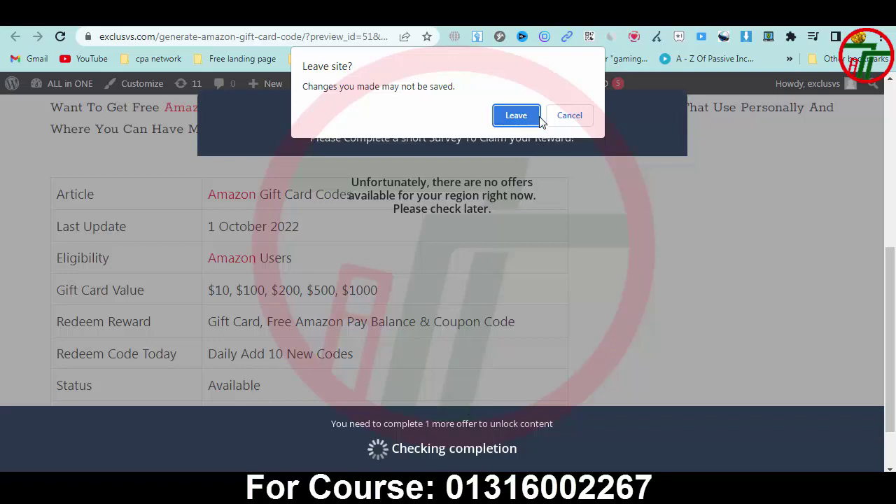
click(516, 115)
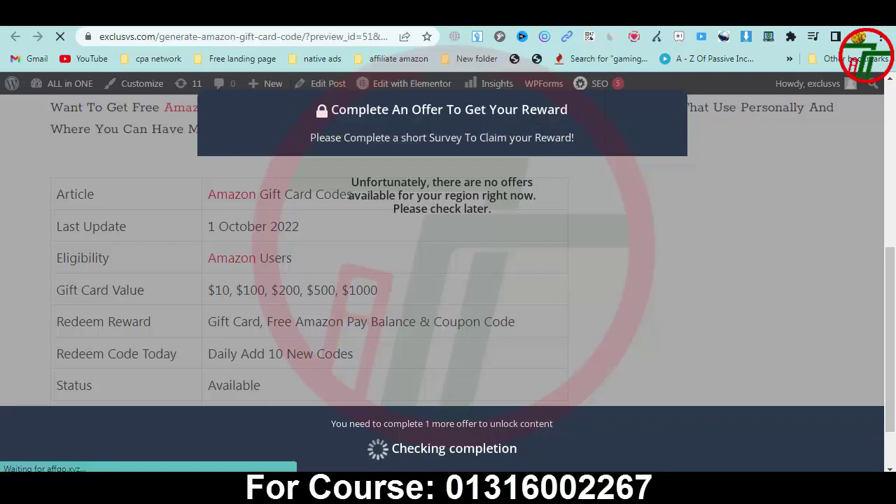
key(ctrl+shift+Tab)
key(ctrl+Tab)
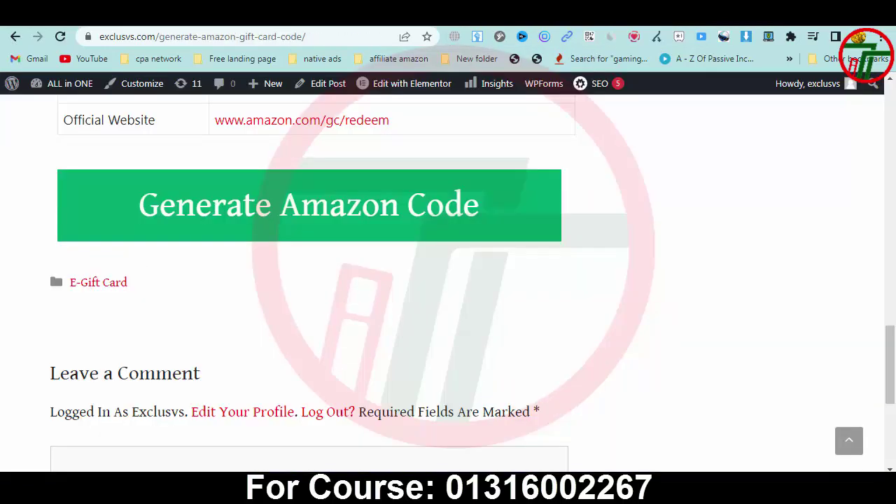
key(ctrl+shift+Tab)
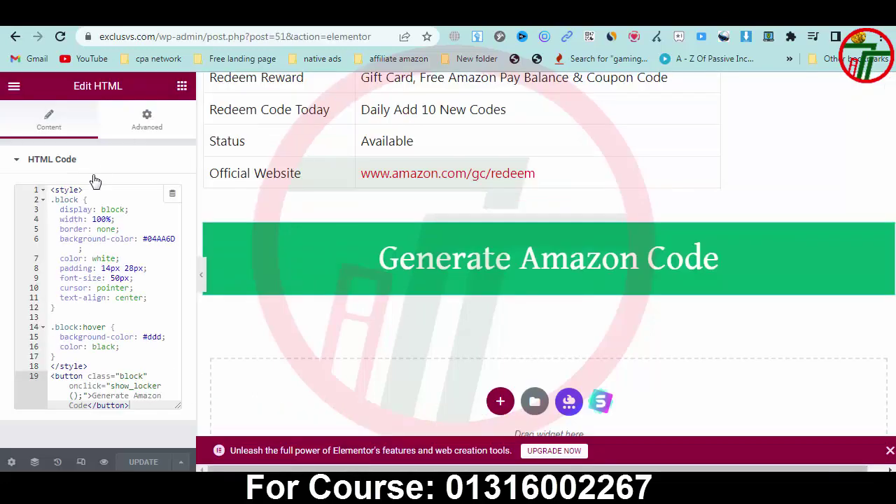
- Leave the Elementor editor and go back to the WordPress posts list
click(15, 36)
click(515, 116)
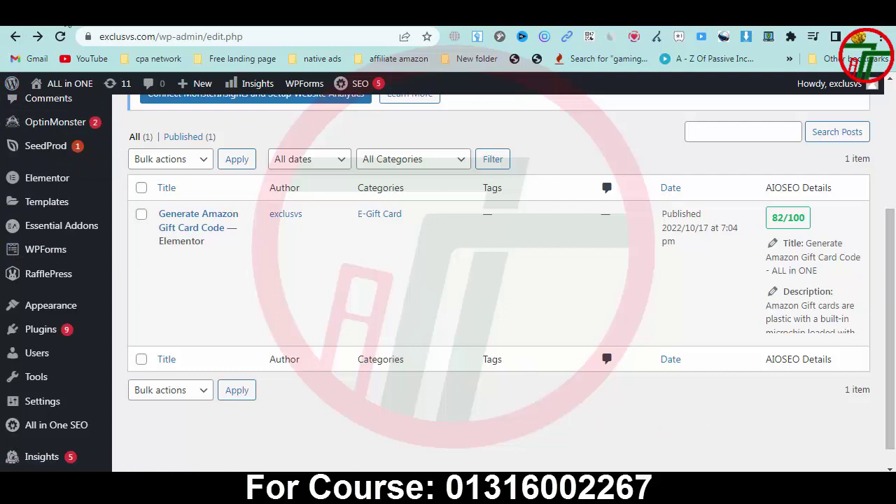
mouse_move(8, 77)
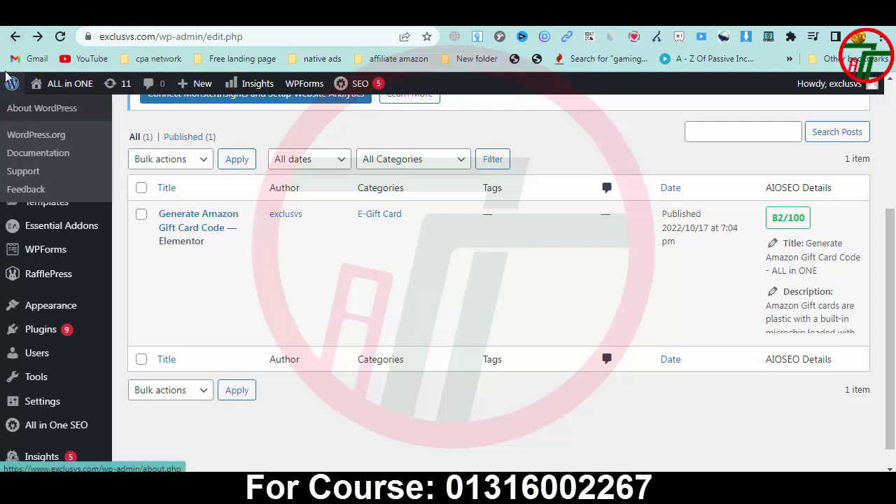